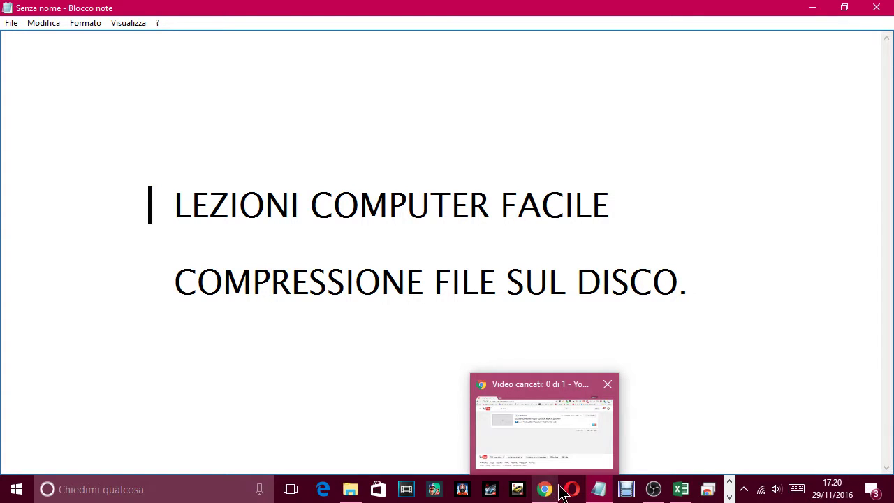
- Restore the maximized lesson-title note window to its smaller size so the ACQUISIZIONI folder and file properties behind it show
click(729, 496)
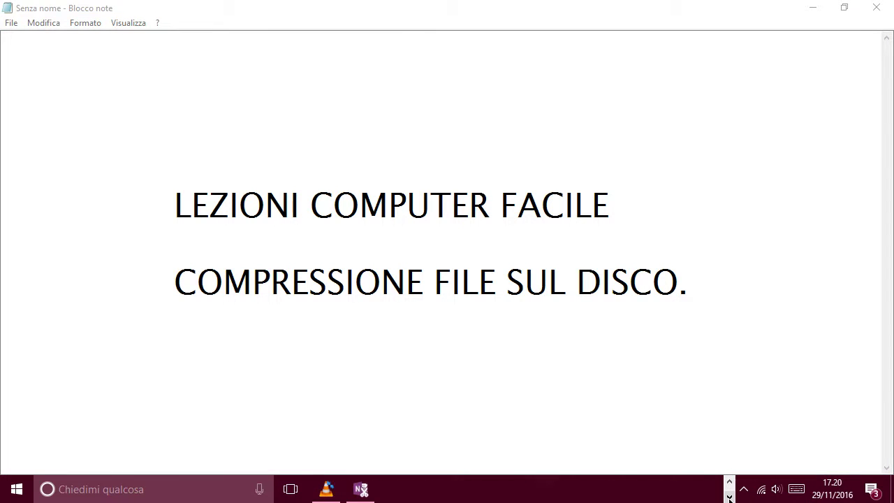
click(326, 490)
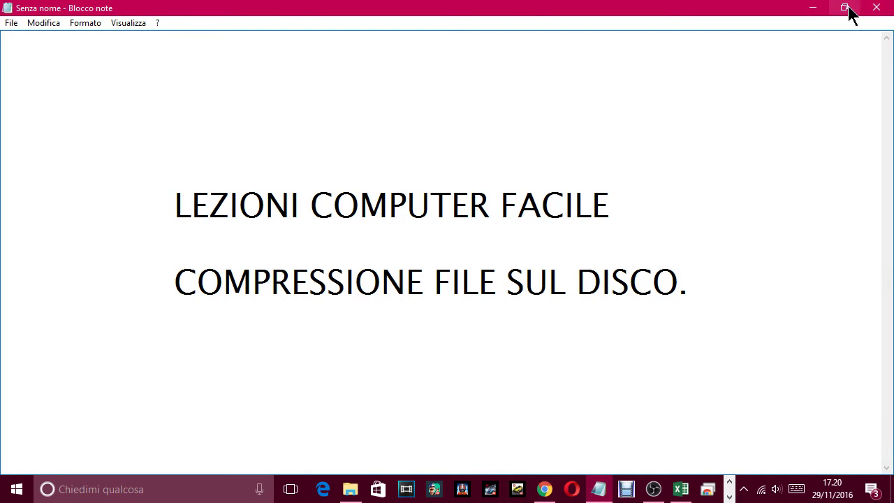
click(849, 8)
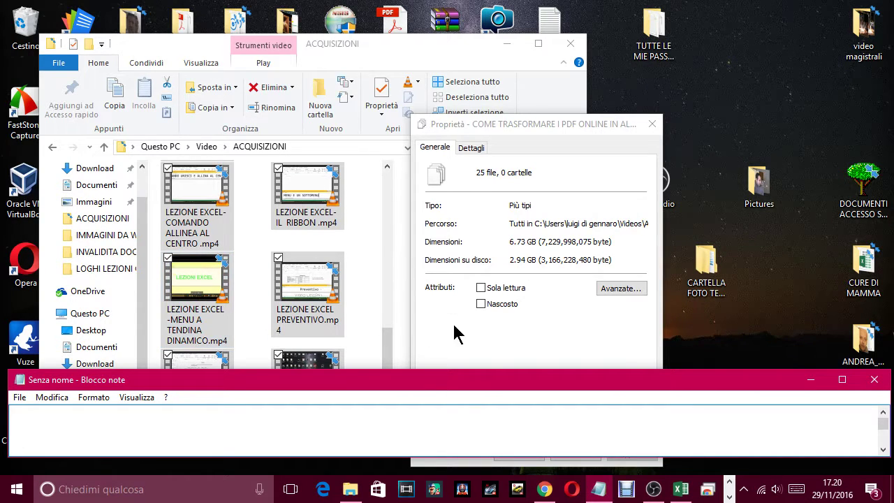
- Write "COME PUOI VEDERE IL FILE O I FI" on the empty line of the note
text(COEM)
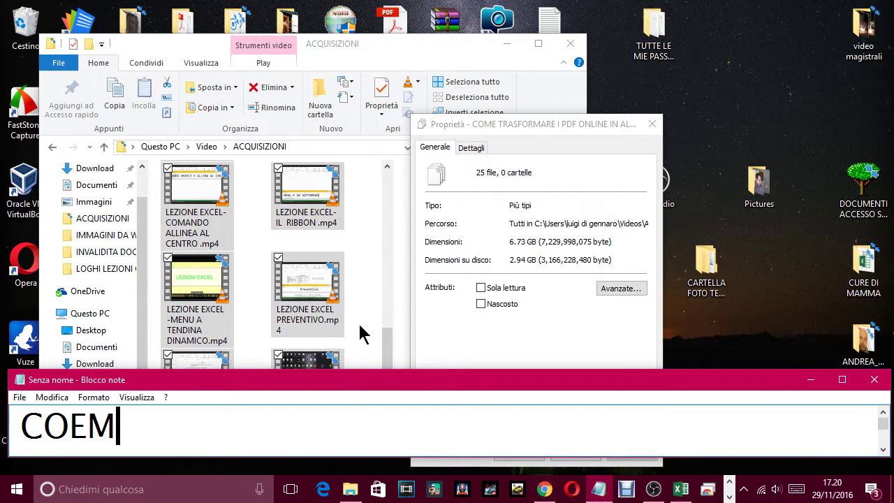
key(BackSpace)
key(BackSpace)
key(BackSpace)
text(MEPU)
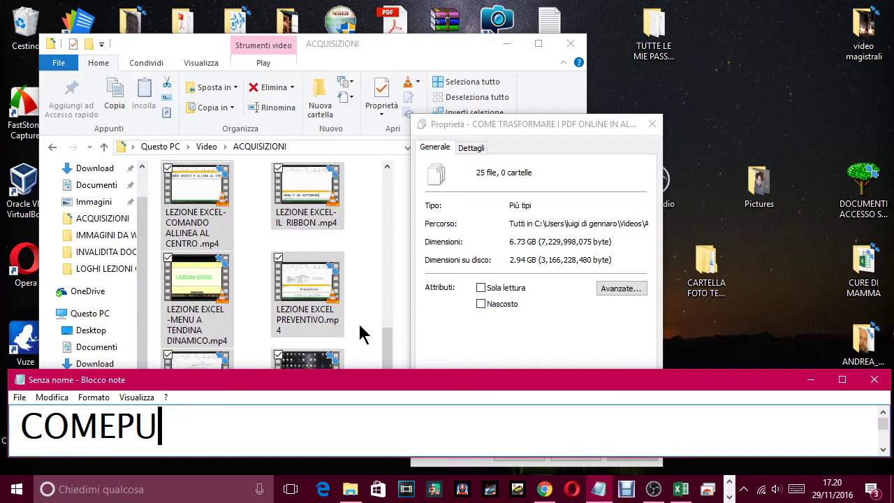
key(BackSpace)
key(BackSpace)
text(PUOI VEDERE IL)
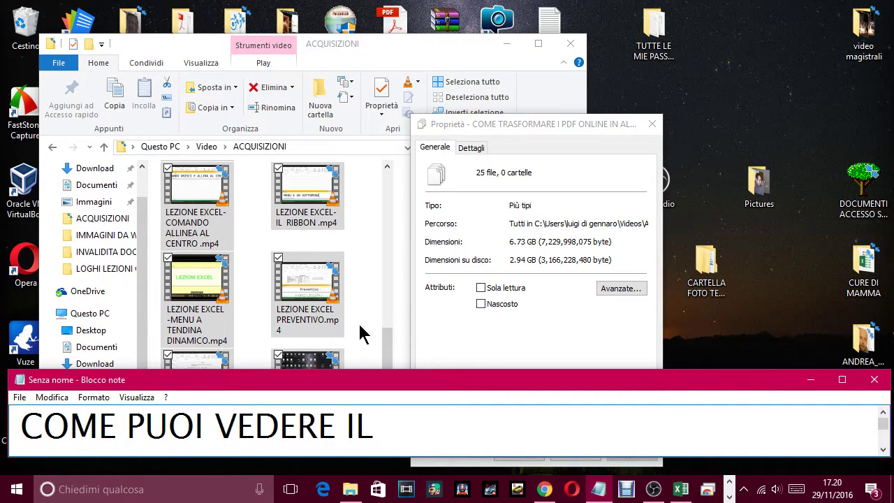
text( FILE O I)
key(BackSpace)
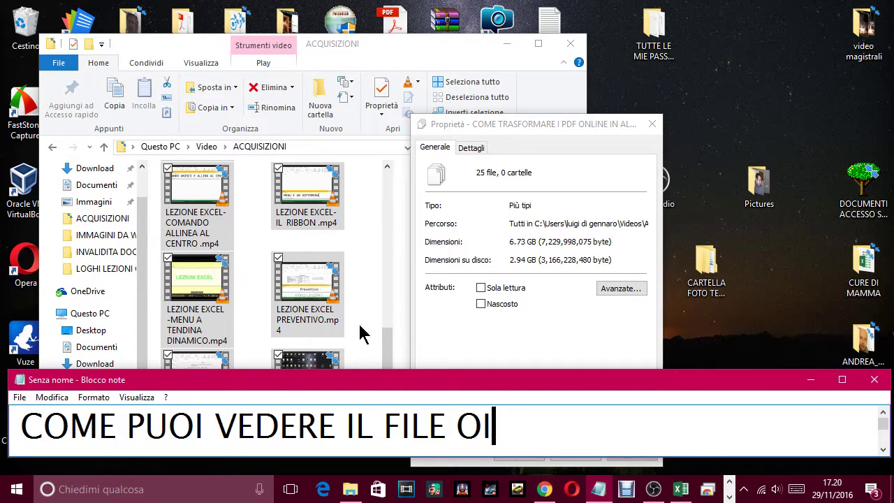
text(I FI)
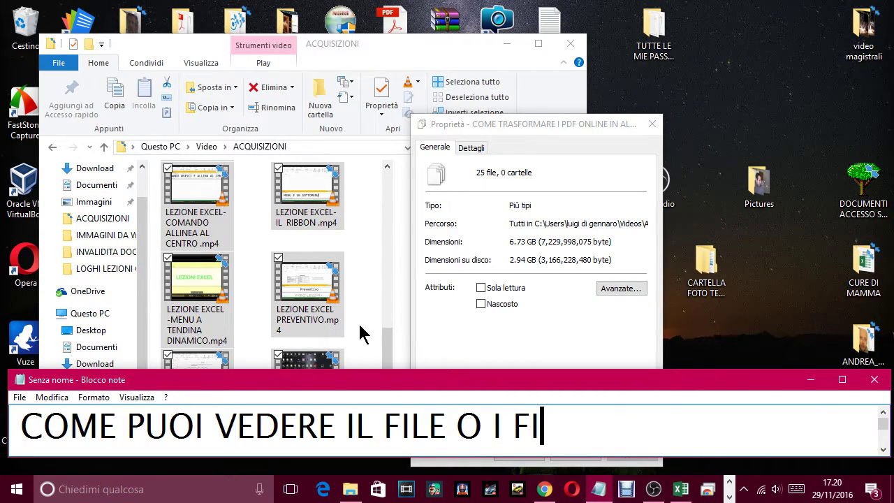
- Replace the line's ending "IL FILE O I FI" with "SONO PIU FILE, E SONO 6.73 GB,"
key(BackSpace)
key(BackSpace)
key(BackSpace)
key(BackSpace)
key(BackSpace)
key(BackSpace)
key(BackSpace)
key(BackSpace)
key(BackSpace)
key(BackSpace)
key(BackSpace)
key(BackSpace)
key(BackSpace)
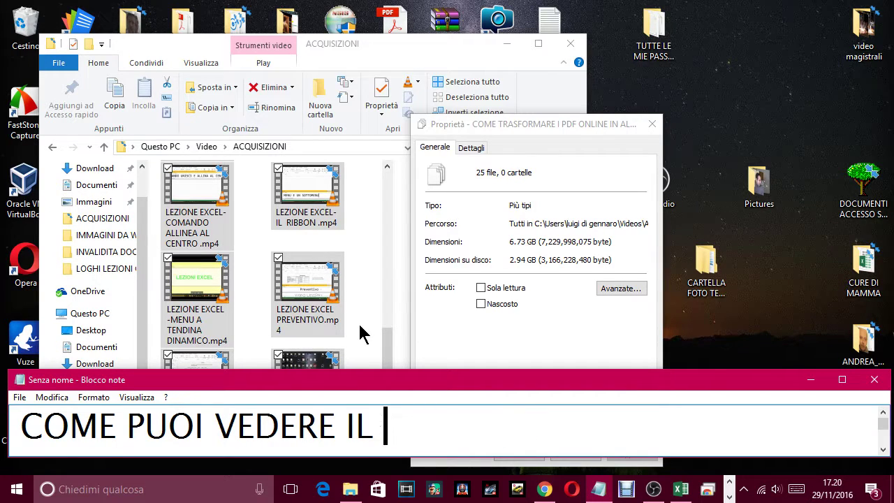
text(SONO)
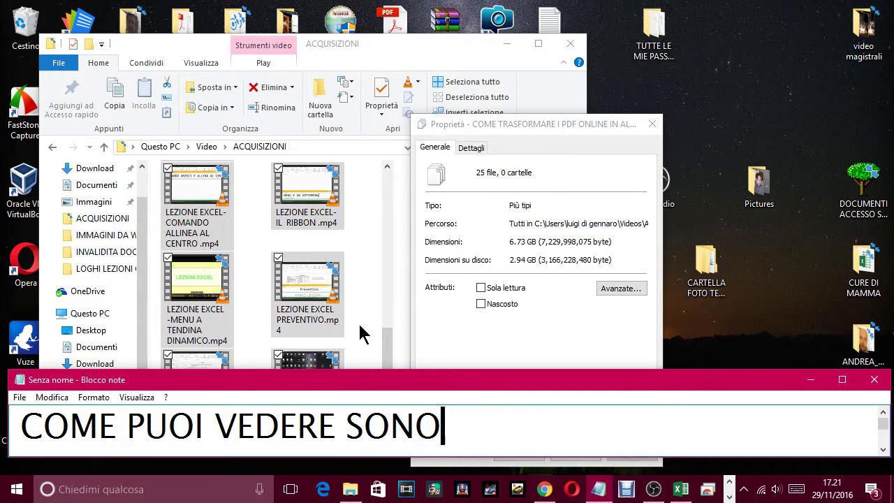
text( PIU FILE,)
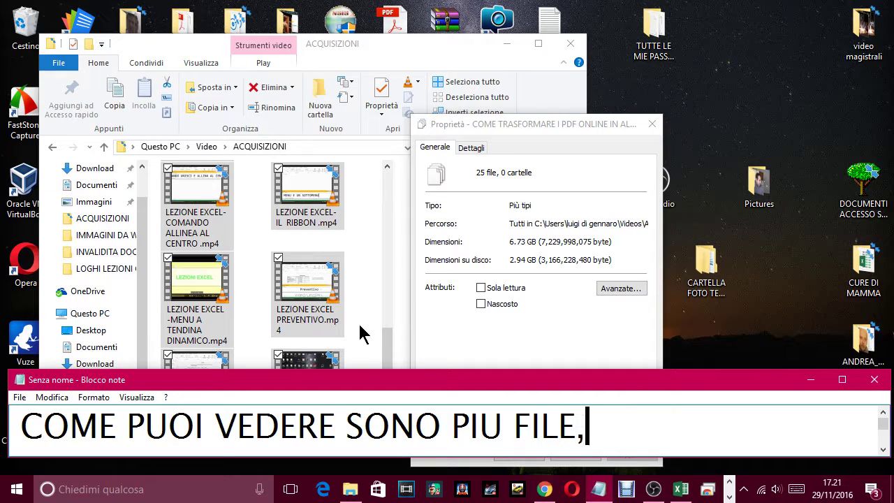
text( E SONO )
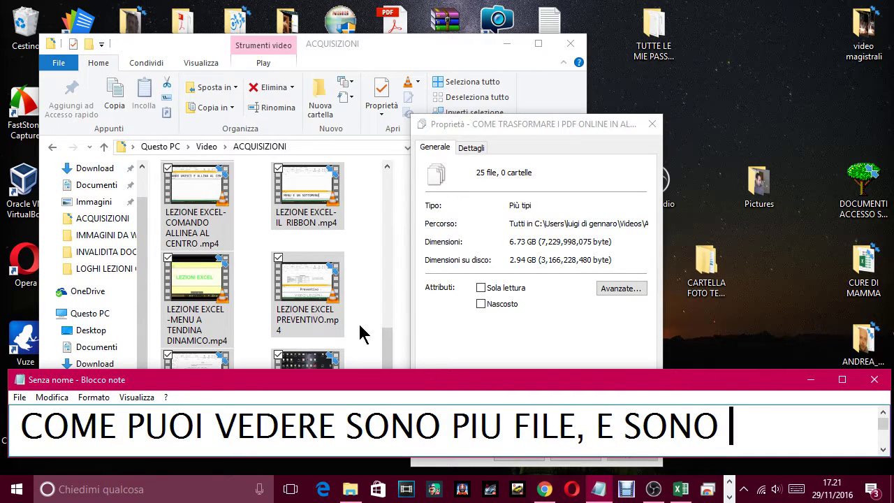
text(6.)
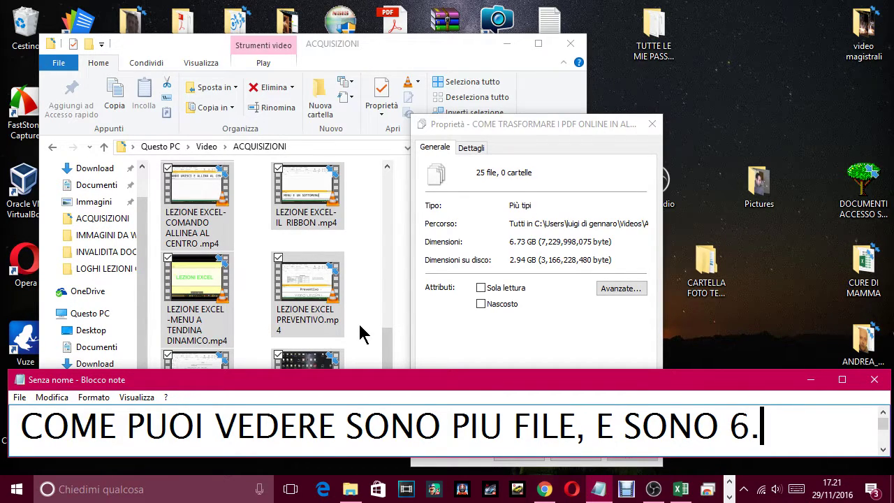
text(73 GB,)
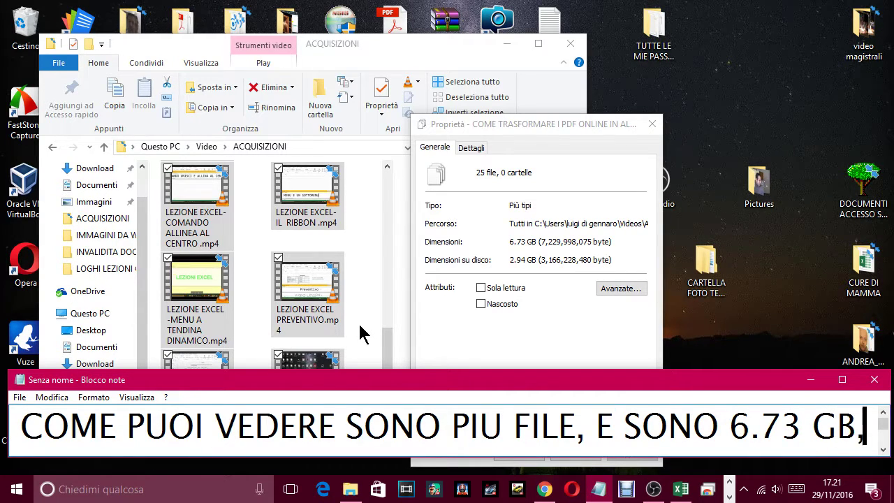
- Write "MA SUL DISCO SONO 2.94" on a new line of the note
key(ctrl+a)
text(MA SUL )
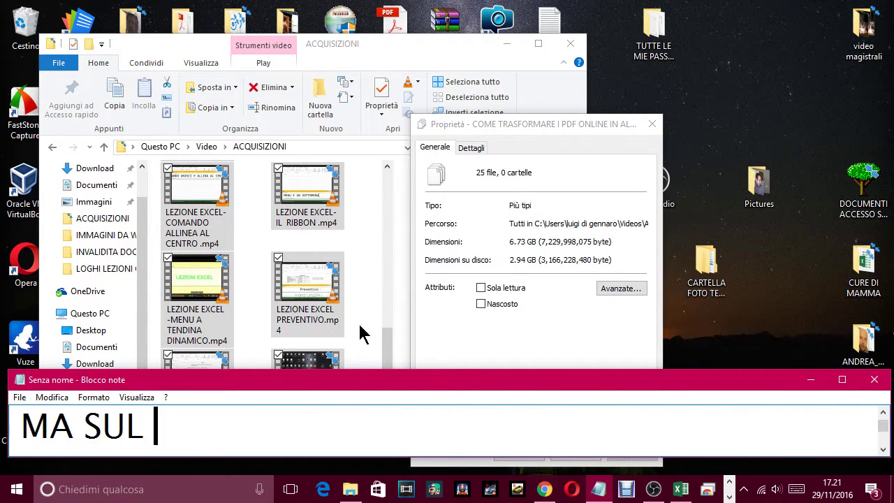
text(DISCO)
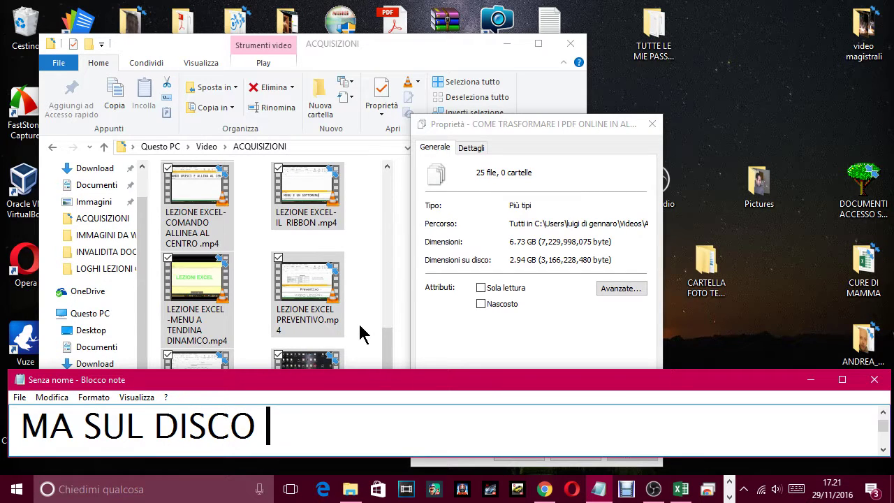
click(517, 262)
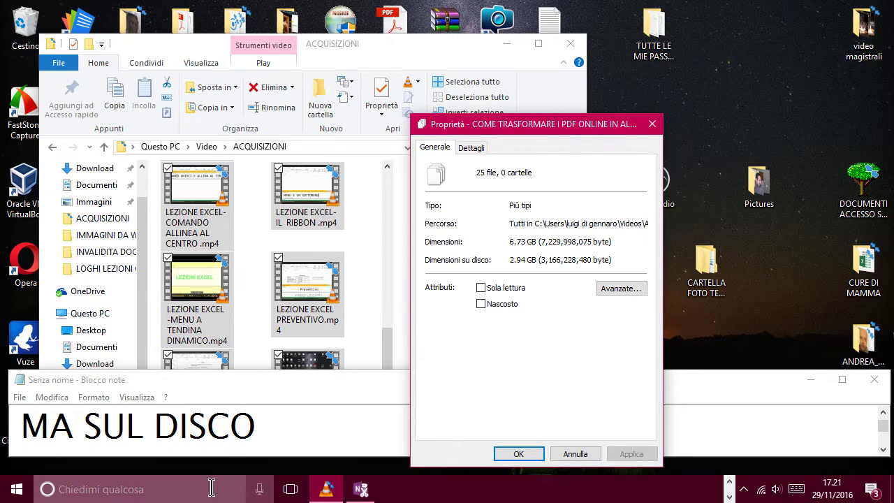
click(286, 421)
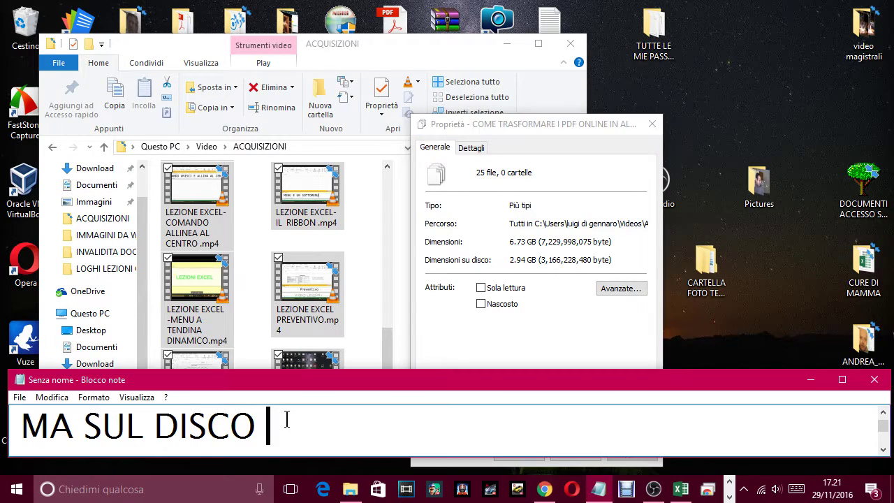
text(SONO )
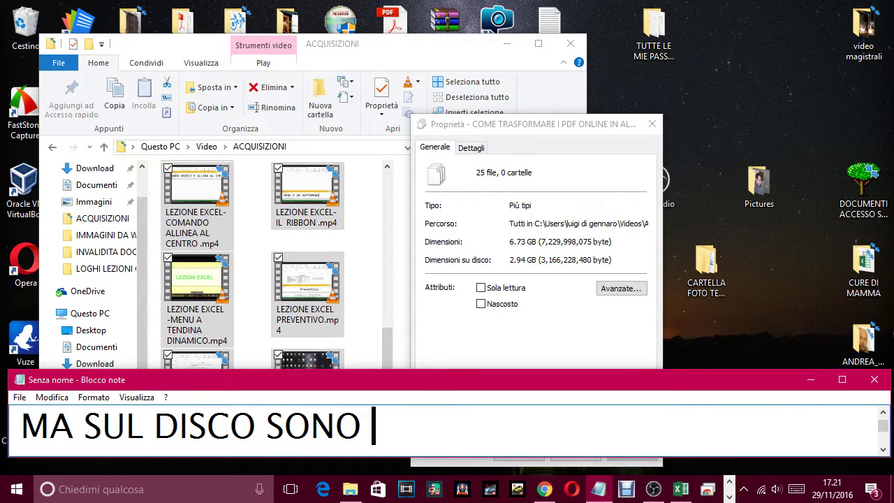
text(2.94 )
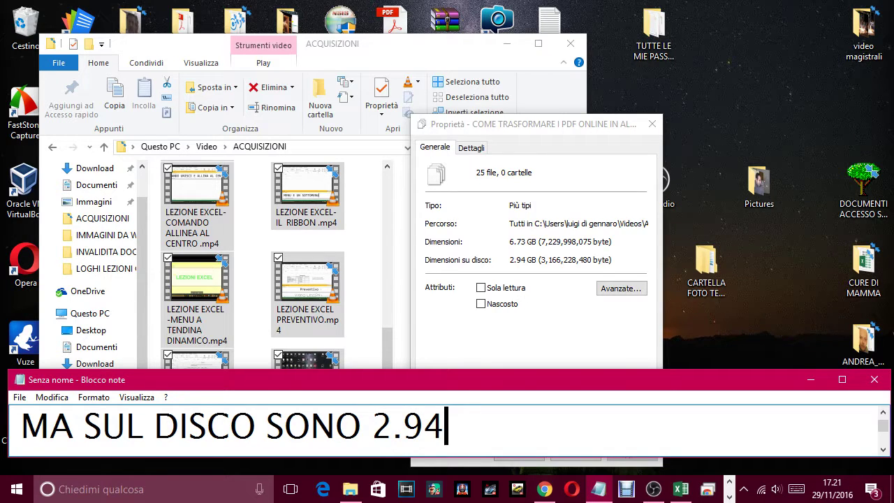
- Continue the line with "GB, QUINDI FILE SONO" and put "COMPRESSI." on the following line
text(GB, Q)
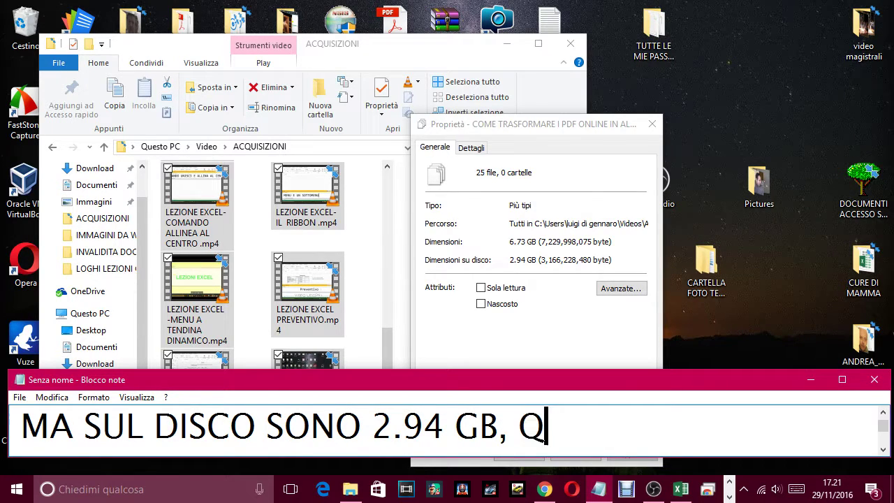
text(UINDI IL)
key(BackSpace)
key(BackSpace)
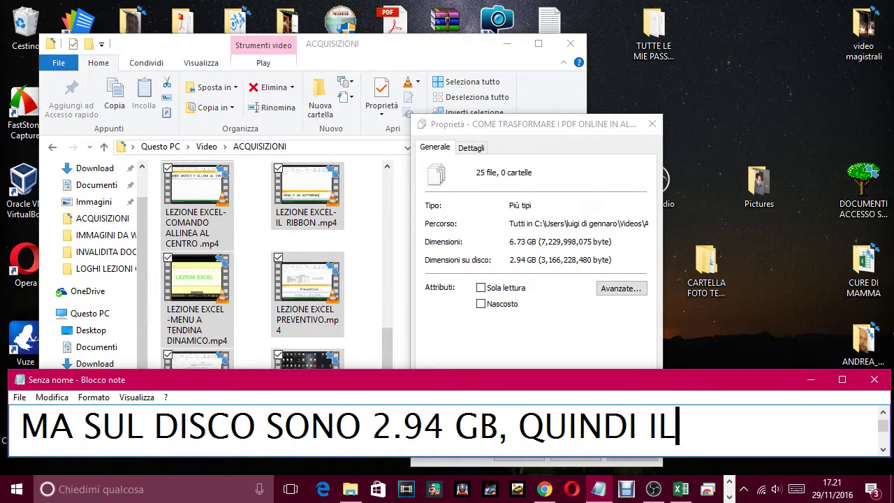
text(FILE SONO)
key(Return)
text(C)
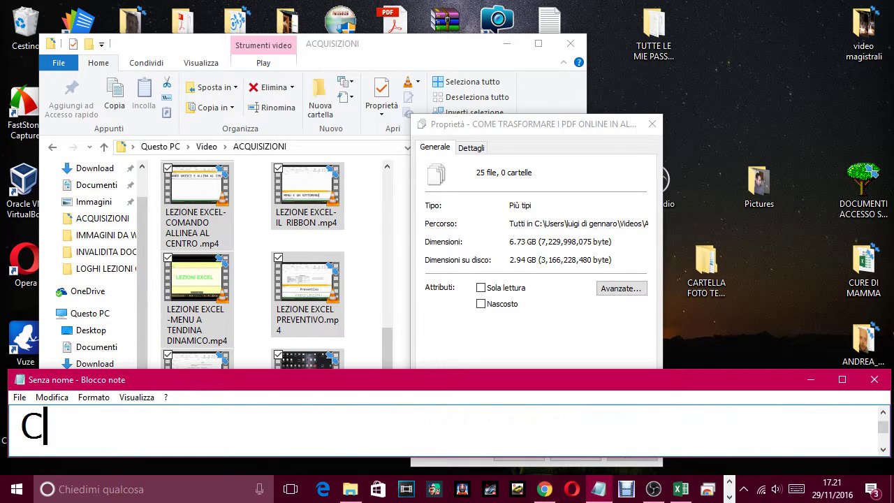
text(OMPRESSI.)
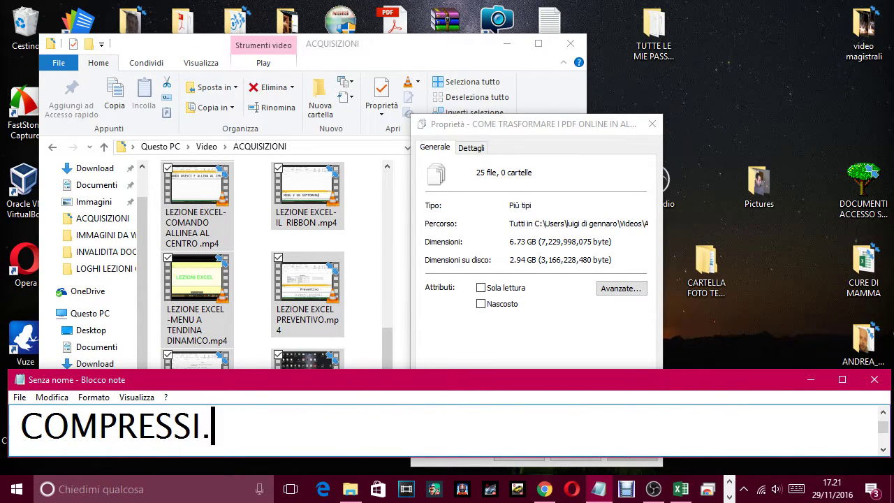
- Add the lines "FARE CIO è MOLTO SEMPLICE." and "TI MOSTRO COME SI FA" to the note
key(Return)
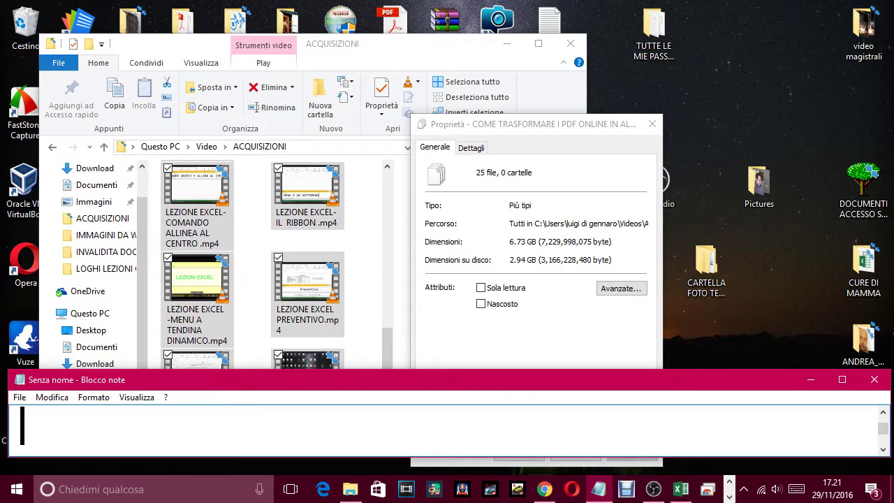
text(FARE )
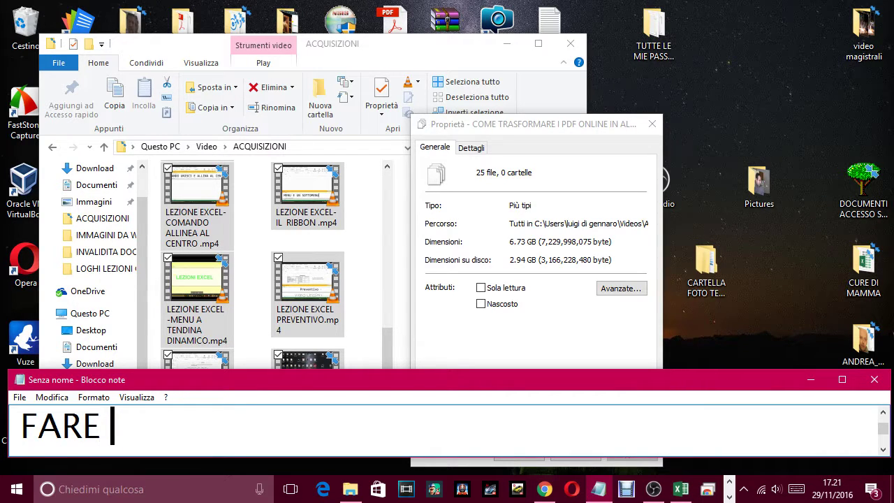
text(CIO è MO)
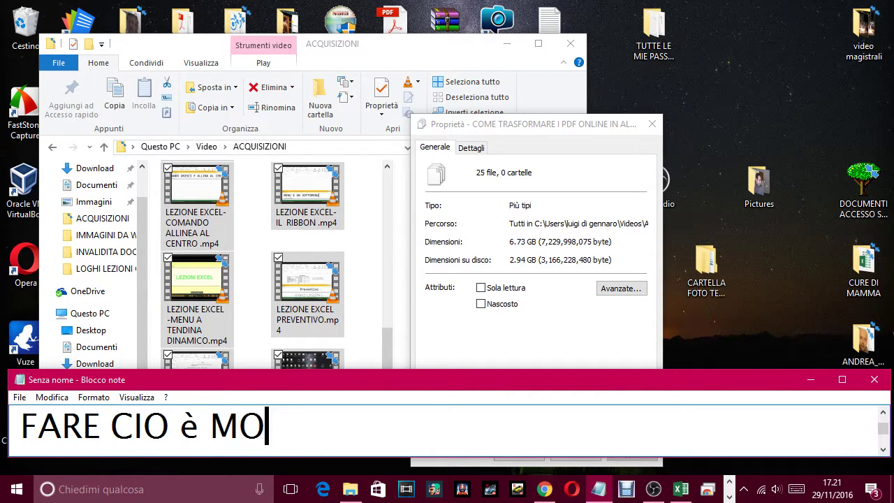
text(LTO SEMPLICE.)
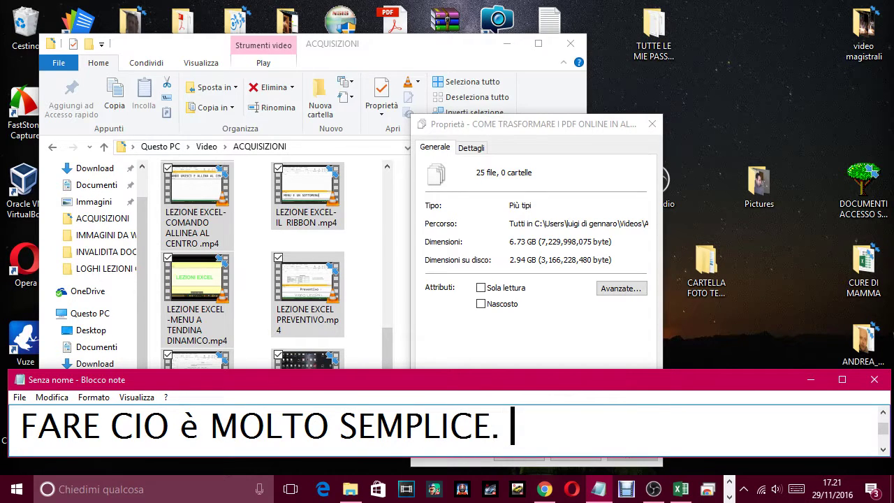
key(Return)
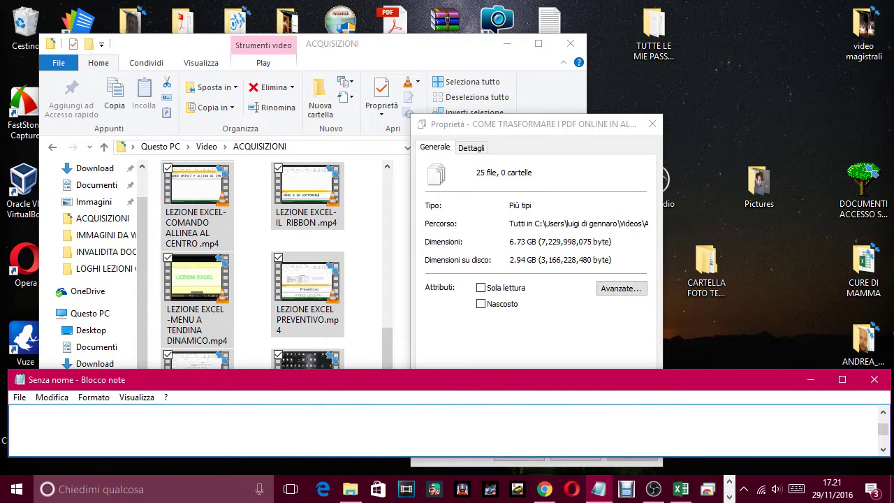
text(TI MOSTRO COME)
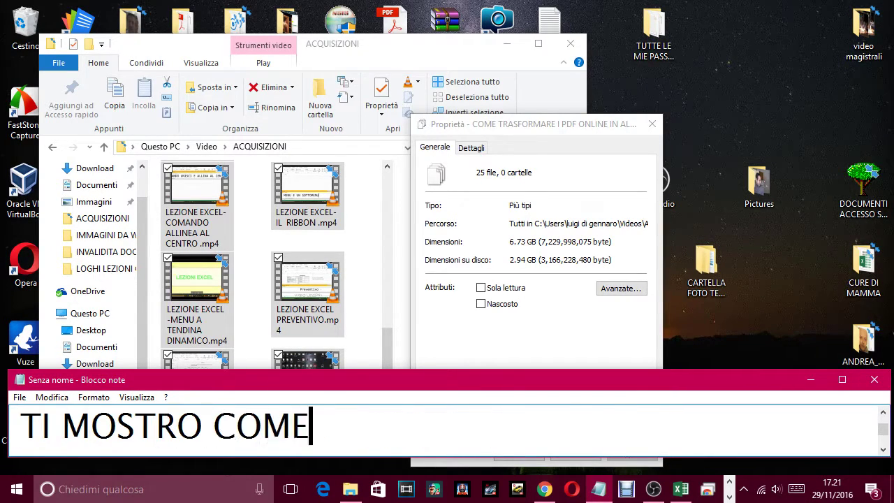
text( SI FA)
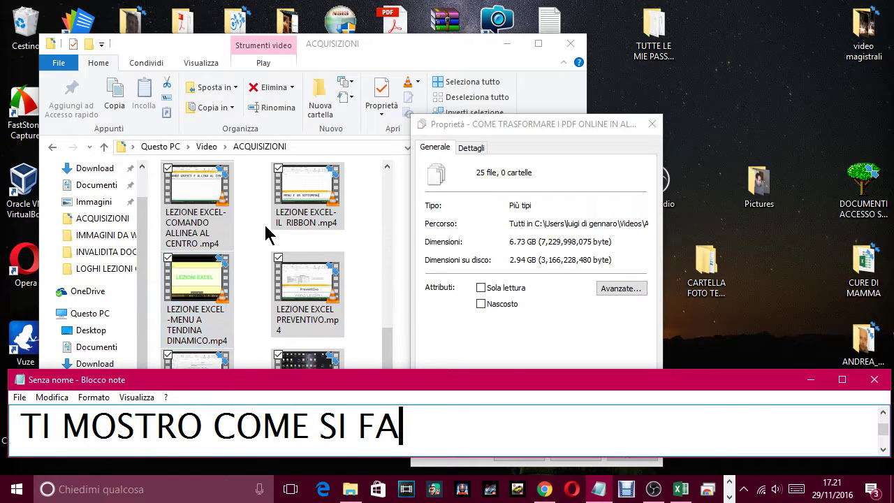
- In the ACQUISIZIONI folder, open the properties of "LEZIONE EXCEL- IL RIBBON .mp4" and show its security permissions
click(299, 205)
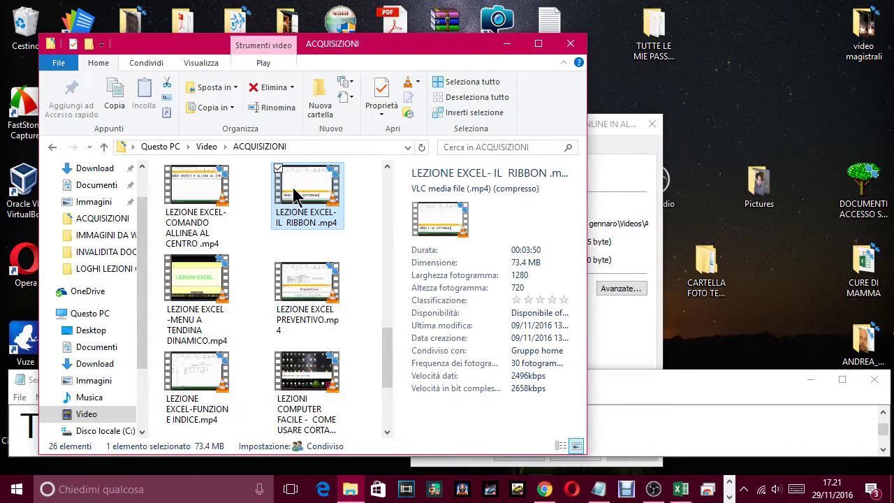
right_click(299, 194)
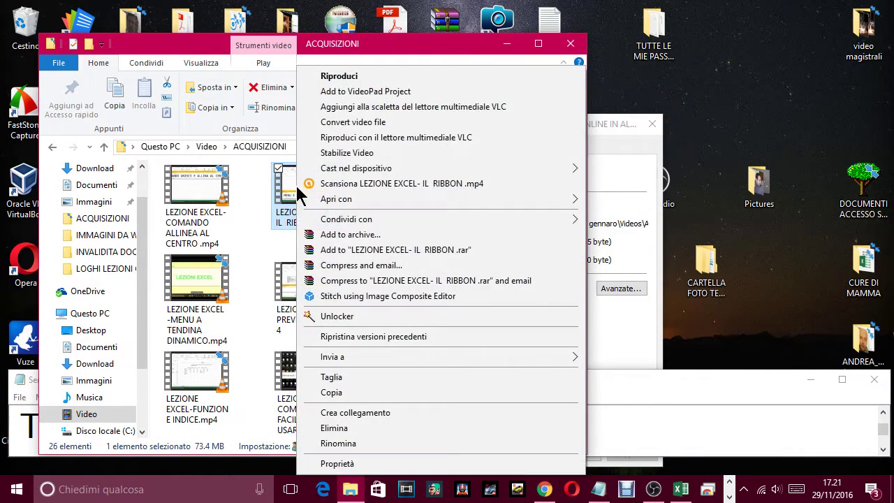
click(339, 463)
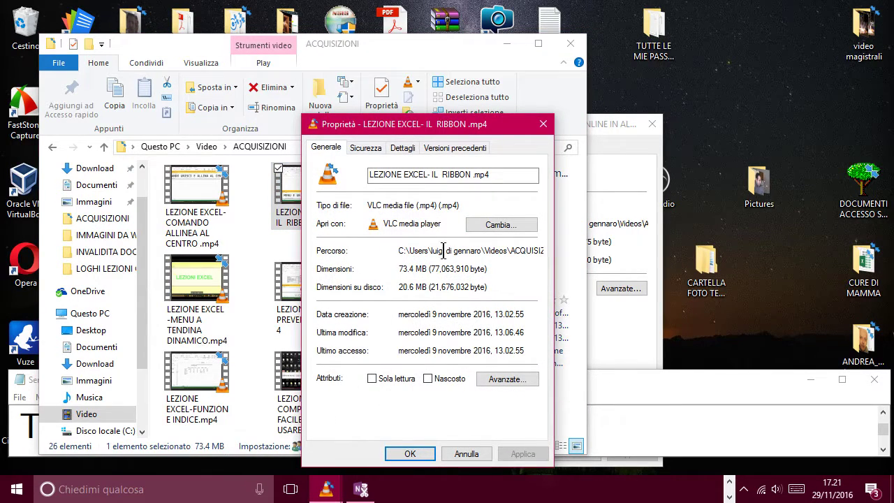
click(368, 150)
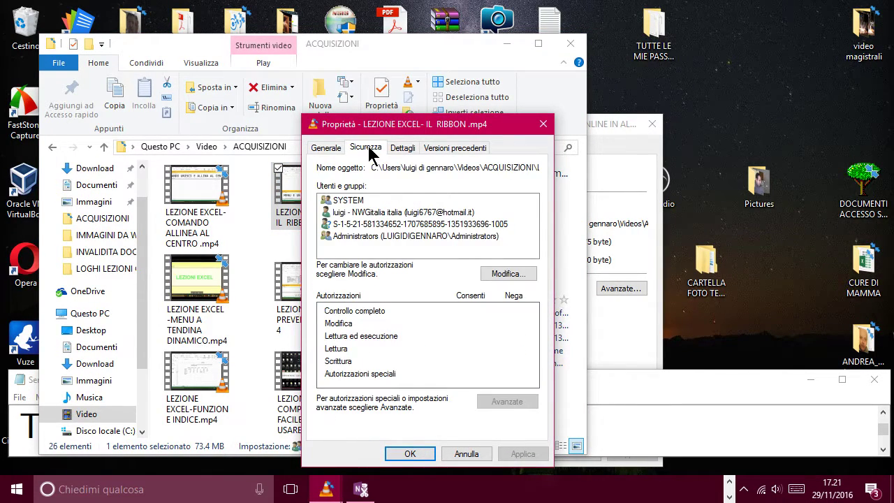
- Check the video file's details, return to its general properties, and move the properties dialog higher, clear of the note
click(397, 152)
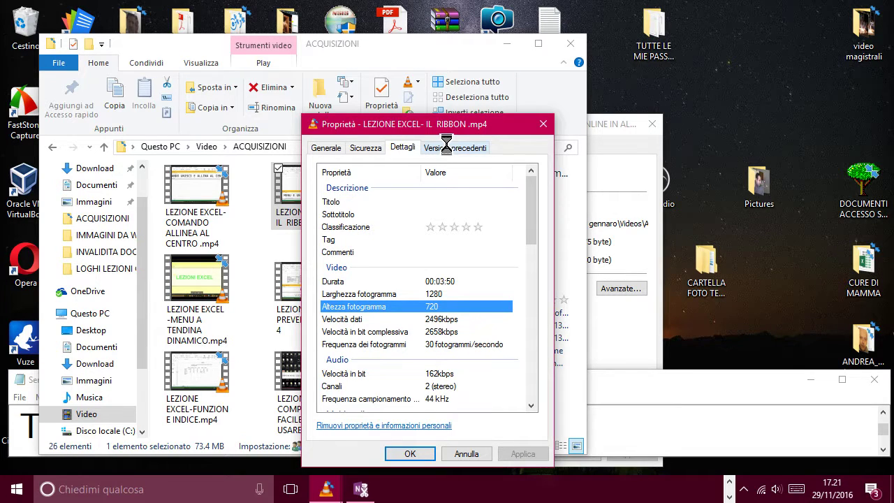
click(327, 151)
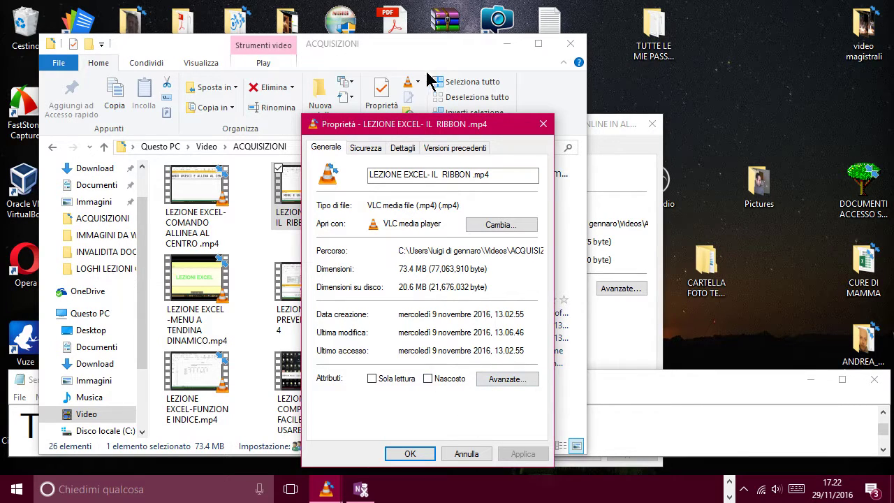
drag(424, 126, 460, 48)
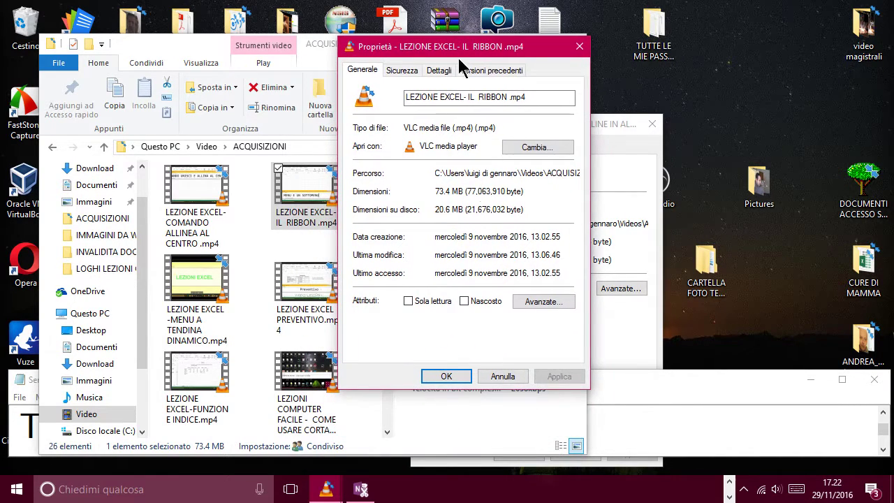
- Write "DALLA SCHEDA PROPRIETA A NOI INTERSSA LA SCHEDA AVANZATE" on a new line of the note
click(657, 393)
key(ctrl+a)
key(BackSpace)
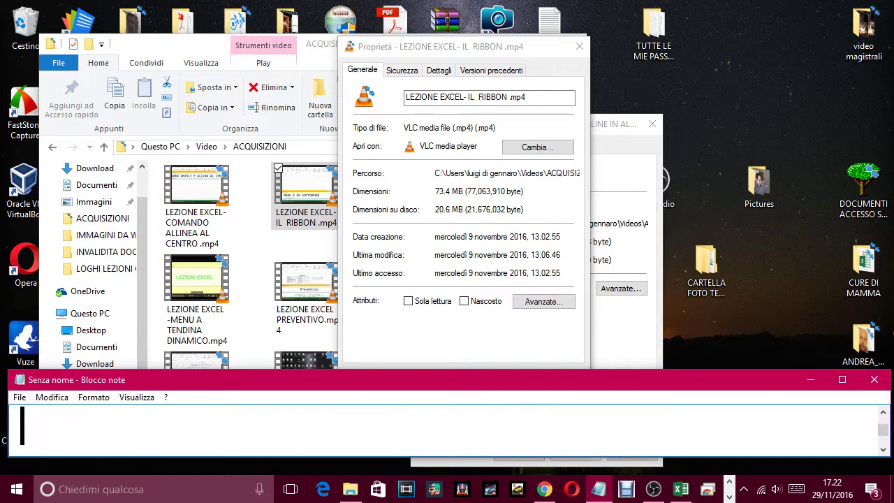
text(DALLA SCHE)
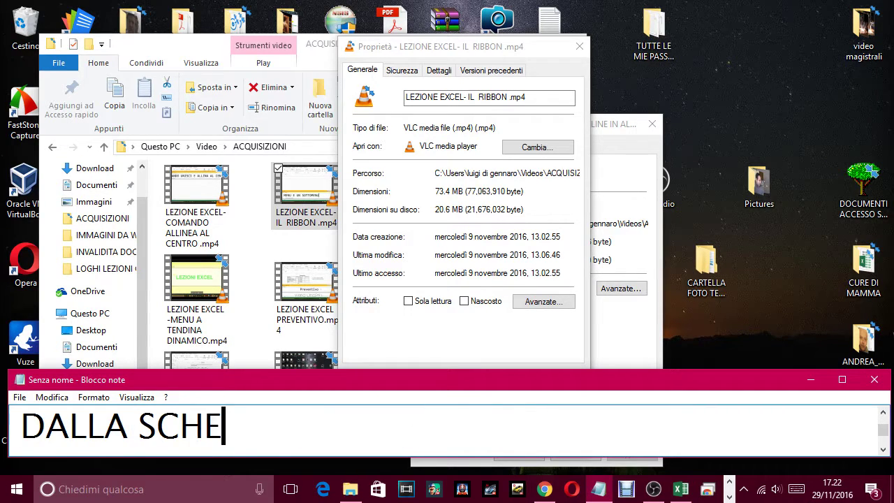
text(DA PRORIE)
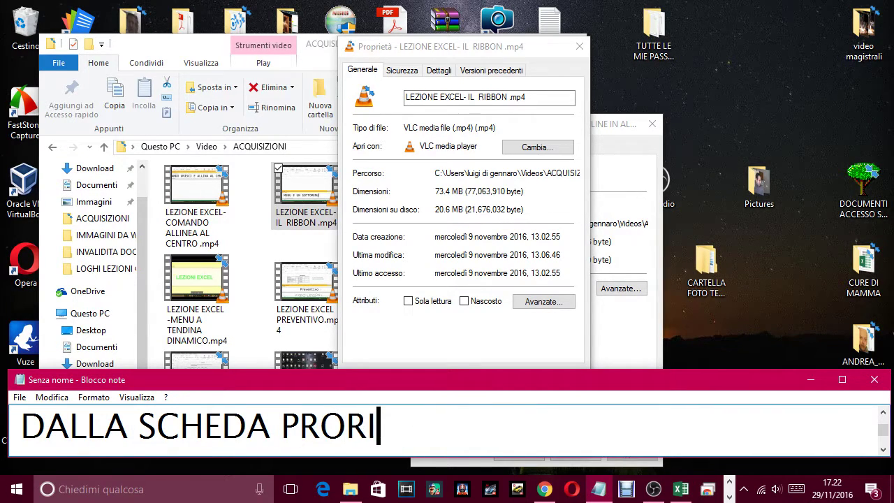
key(BackSpace)
key(BackSpace)
key(BackSpace)
text(PR)
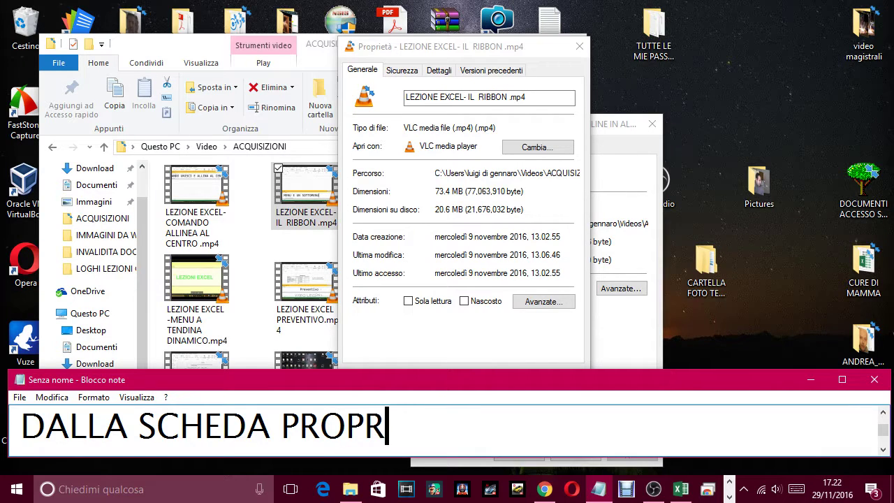
text(IETA A N)
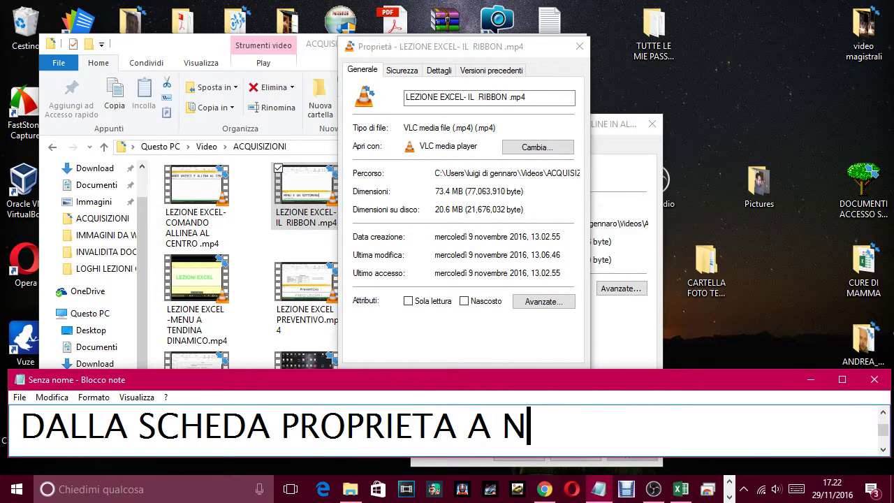
text(OI INTERSSA )
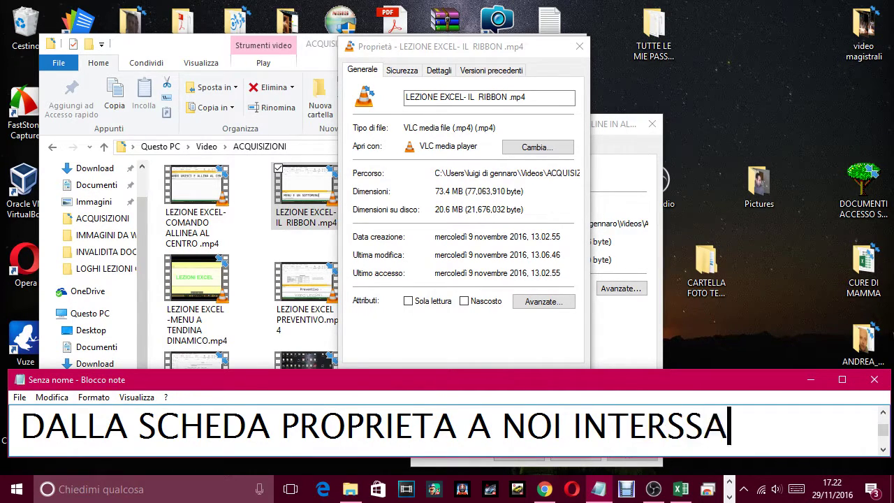
text(LA SCH)
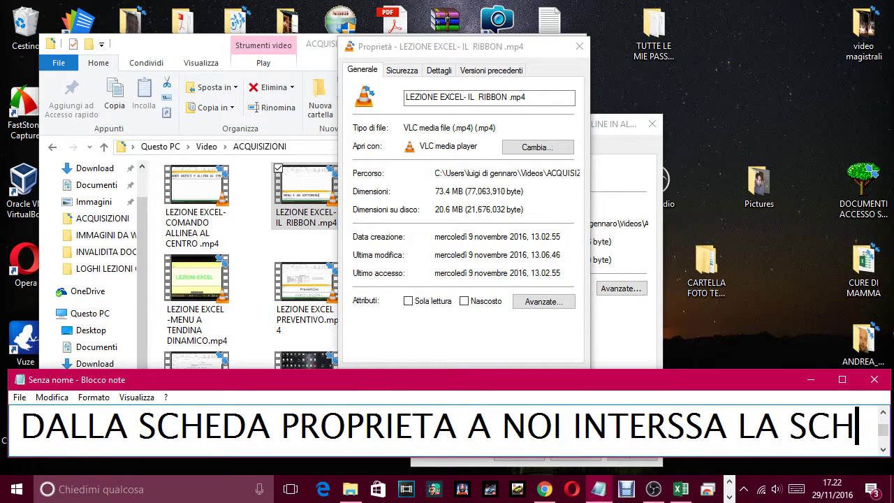
text(EDA AVANZATE)
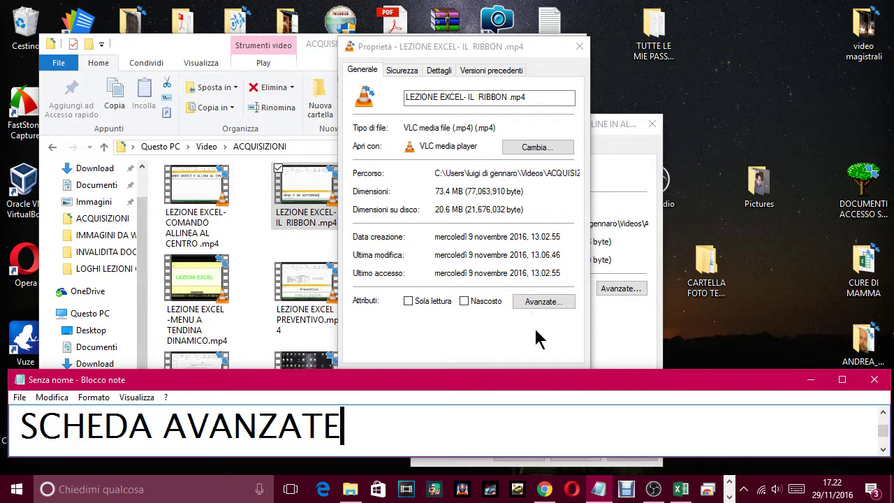
- Open the video file's advanced attributes and continue the note with ", E NOI DA QUA DOBBIAMO"
click(543, 302)
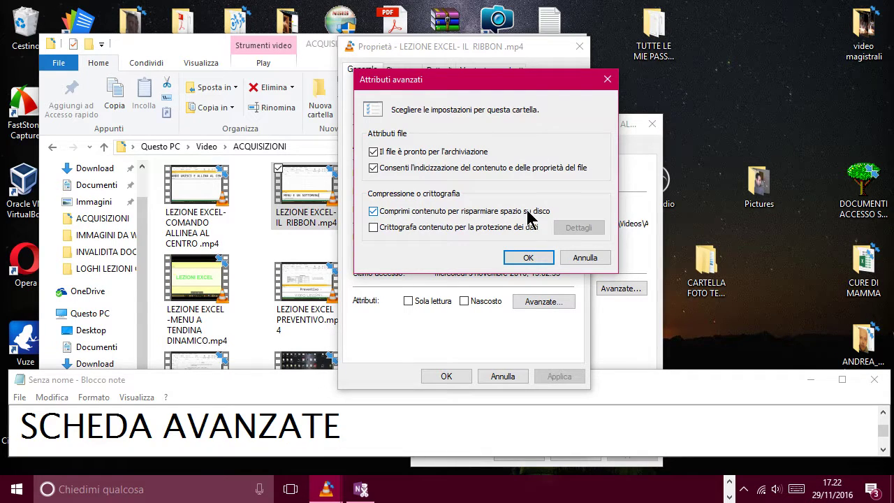
click(379, 426)
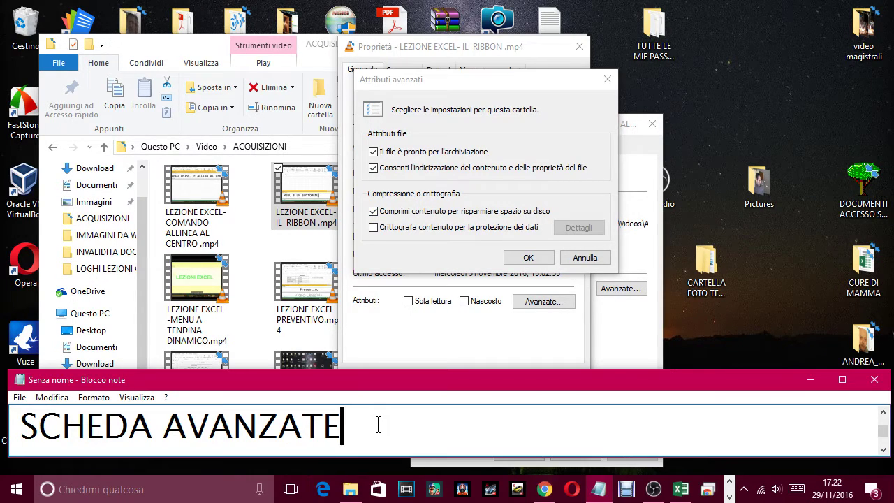
text(, E NO)
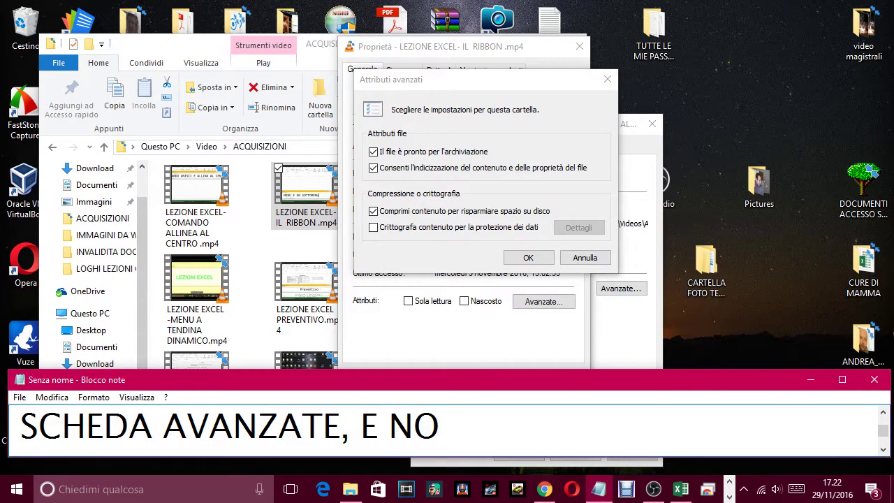
text(I DA QUA)
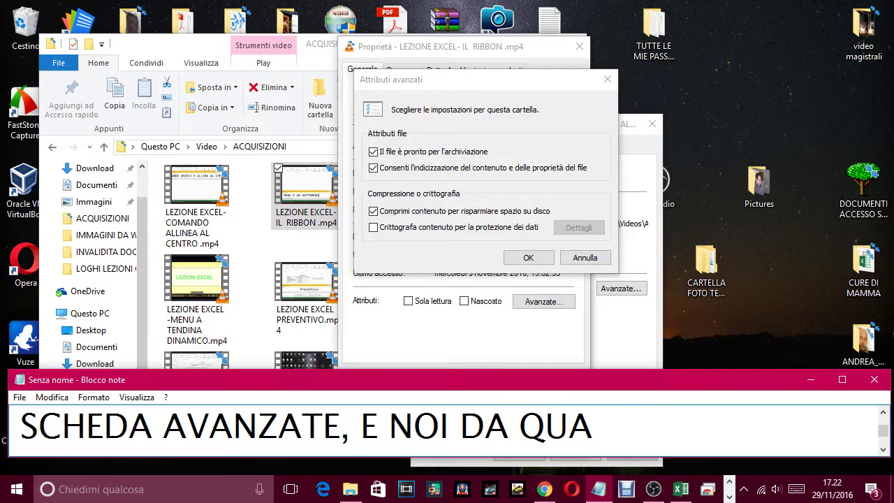
text( DOP)
key(BackSpace)
text(BBIAMO)
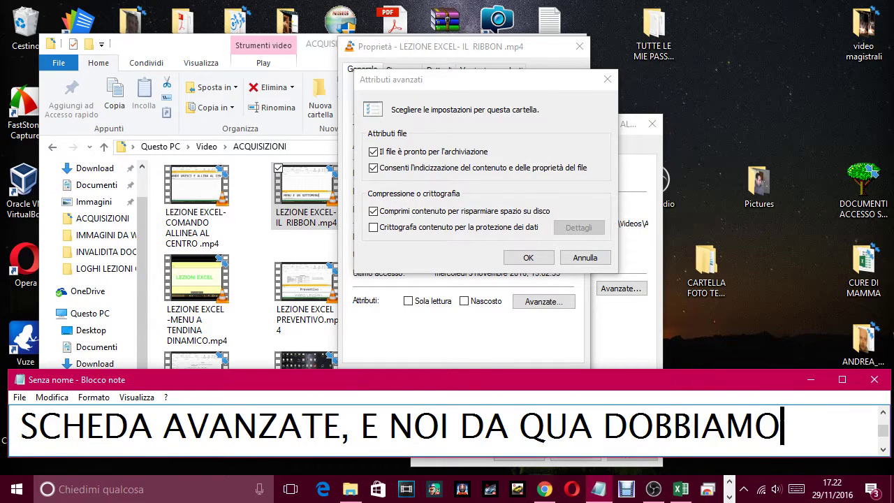
- Continue the note's sentence with "ANDARE SU COMPRESSIONE E SPUNTIAMO QUESTA VOCE"
text( ANDARE SU CO)
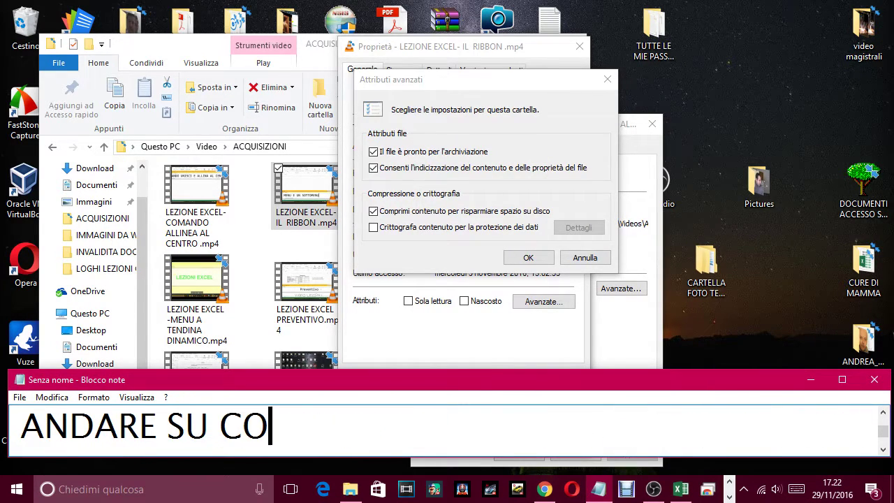
text(MPRESSIONE E )
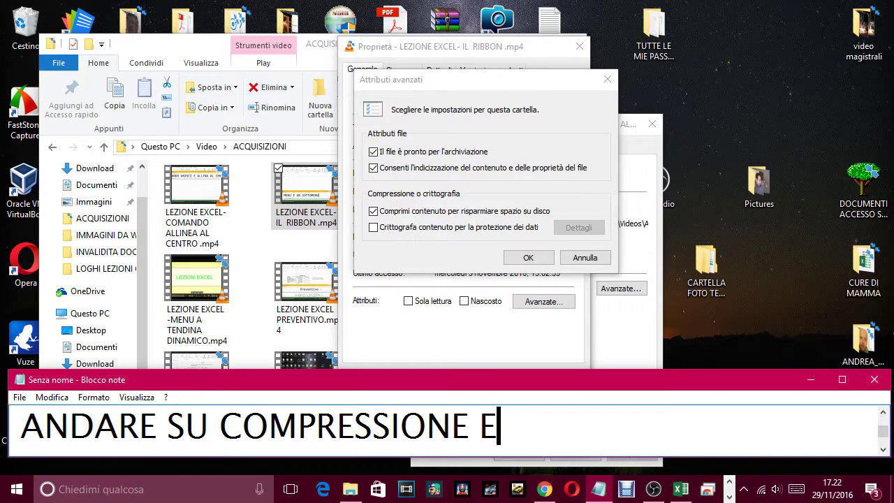
text(SU)
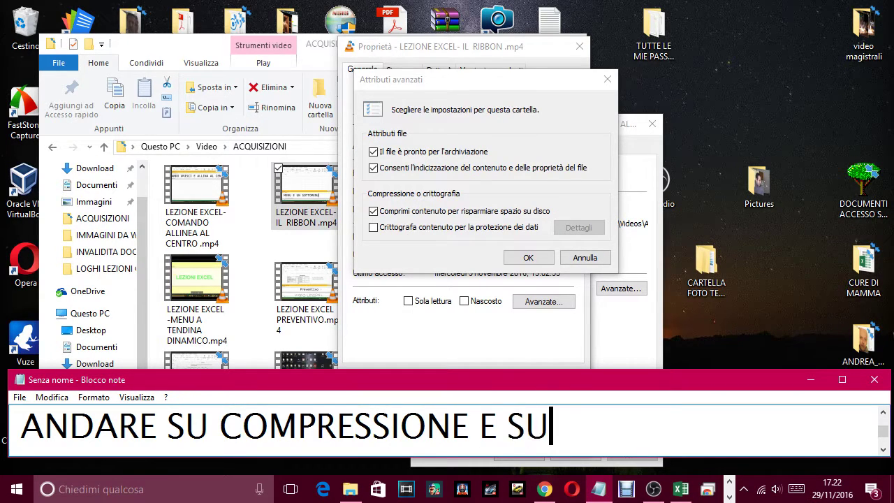
key(BackSpace)
text(PUNTI)
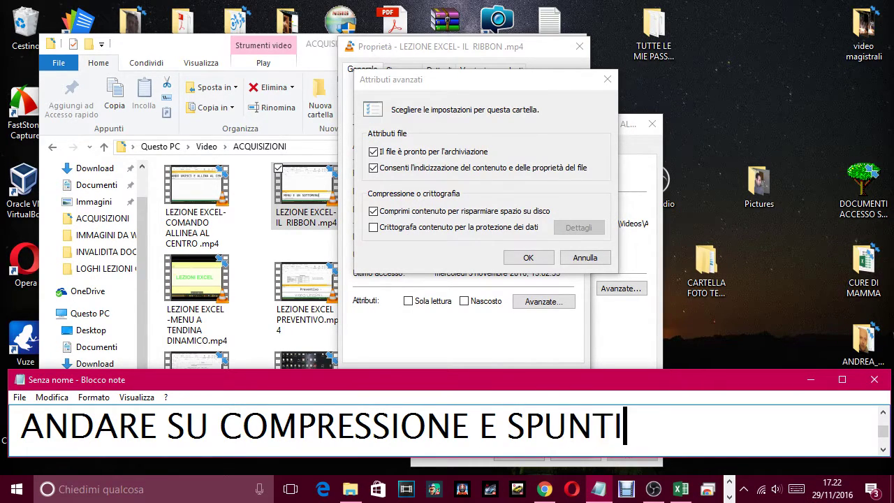
text(AMO QUESTA)
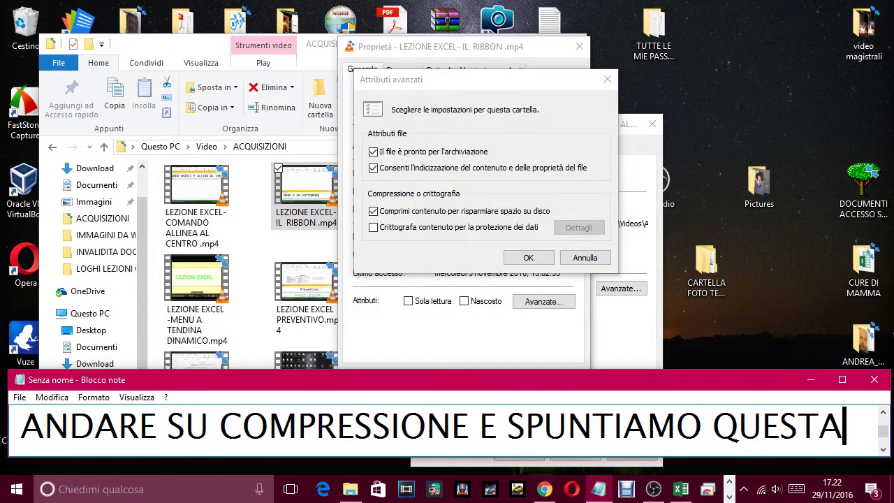
text( VOCE)
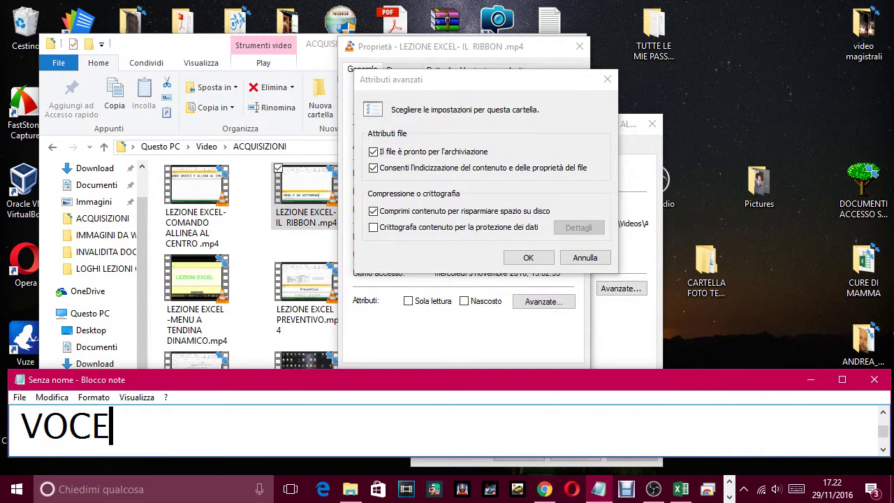
- Have "Comprimi contenuto per risparmiare spazio su disco" enabled for the video file and confirm its advanced attributes and properties
click(373, 211)
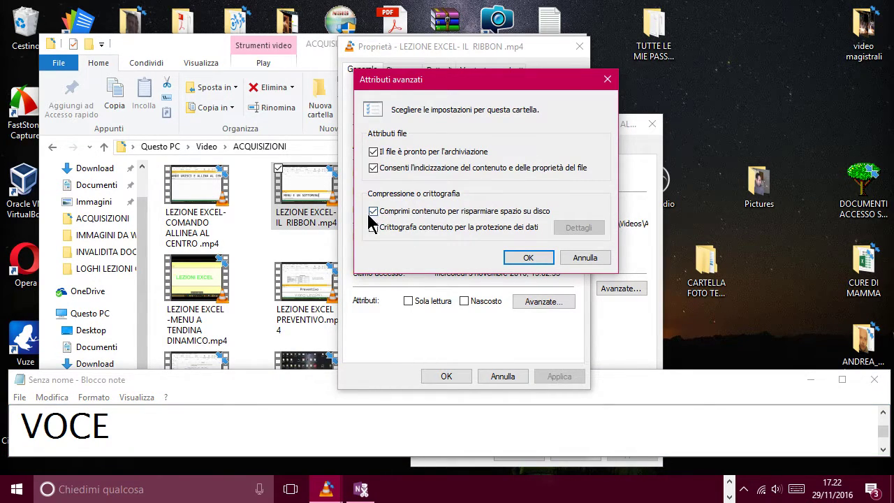
click(526, 258)
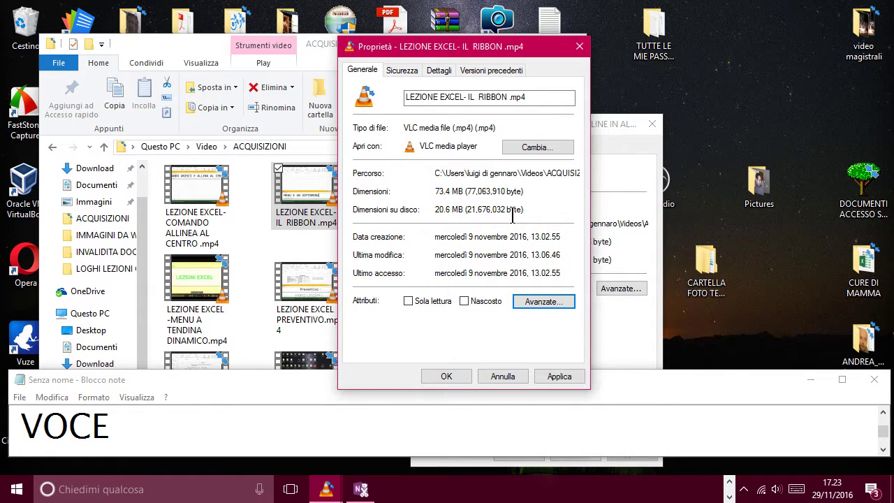
click(446, 376)
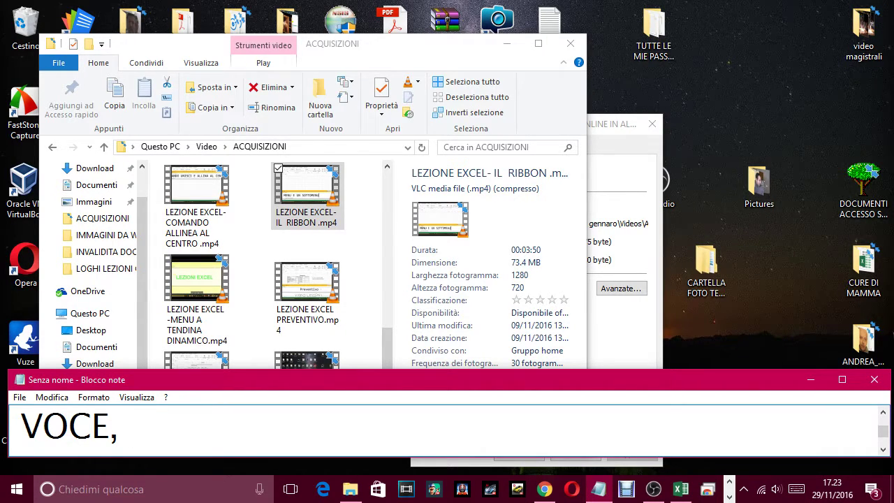
- Continue the note after "VOCE" with ", COME HO FATTO IO, SPUNTIAMO LA VOCE DIAMO OK"
text(COME  H)
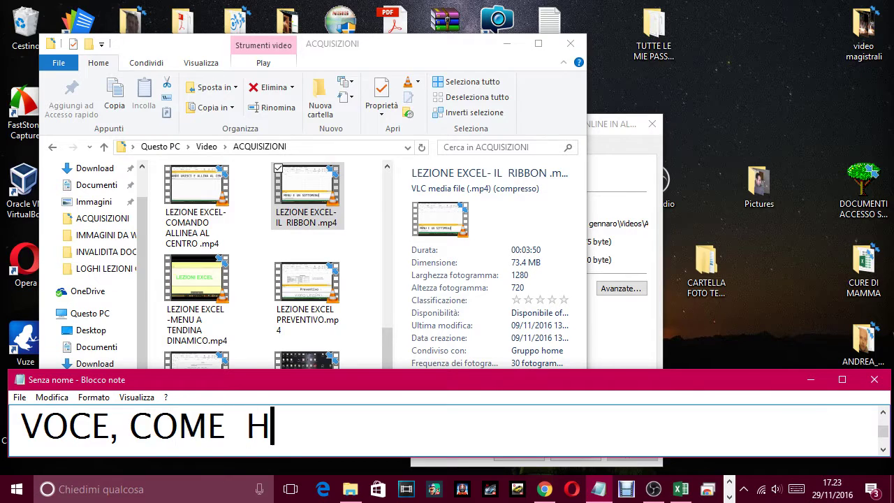
text(O FATTO IO, DI)
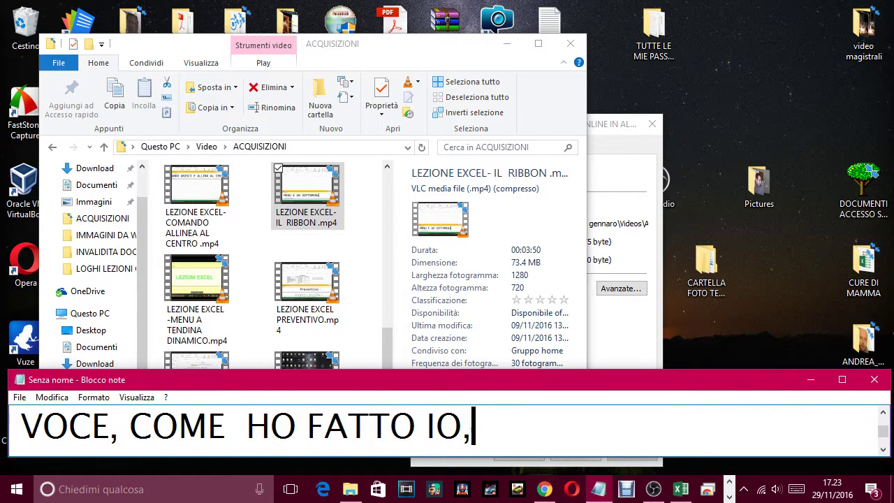
key(BackSpace)
key(BackSpace)
key(BackSpace)
text(S)
key(BackSpace)
text(SIPUN)
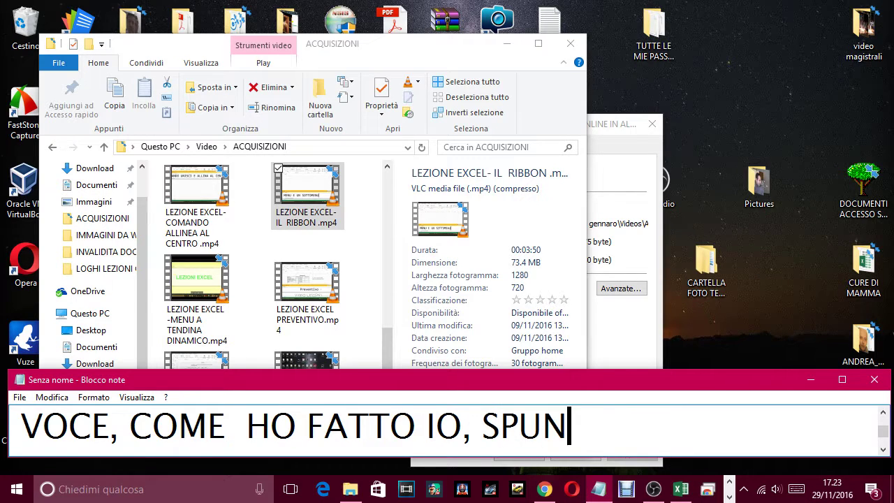
text(TIAMO LA VO)
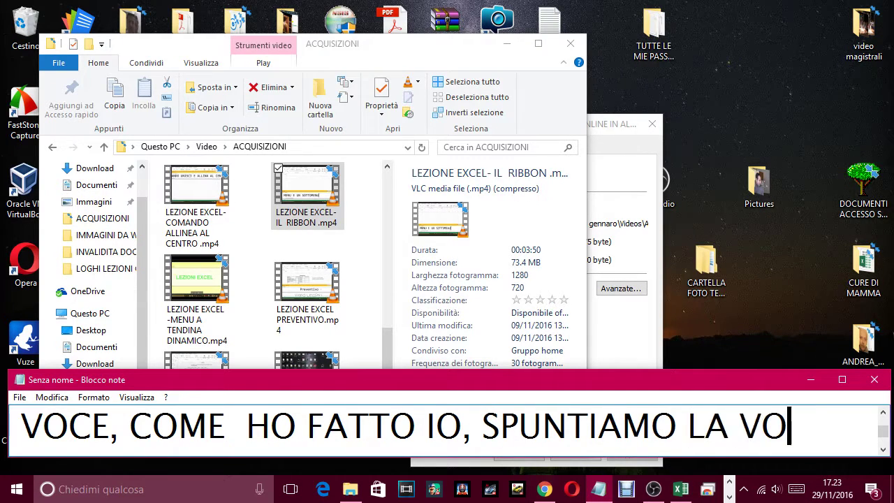
text(CE DIAMO OK)
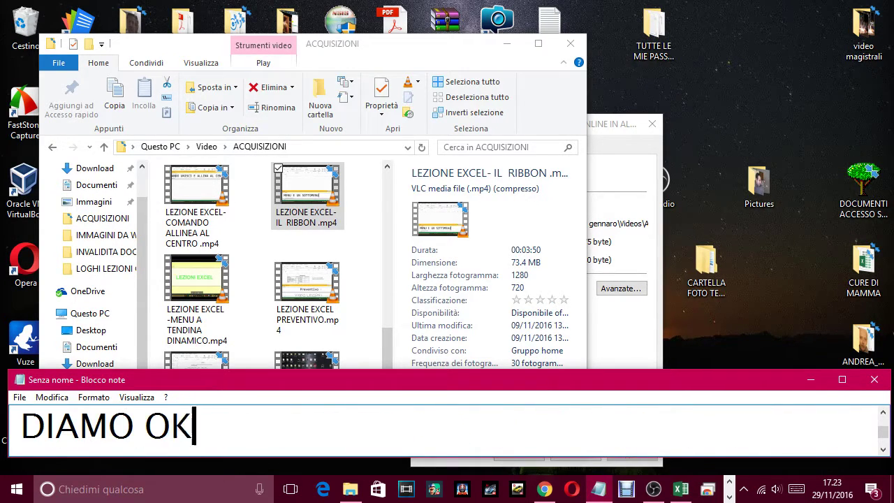
- Continue the note after "DIAMO OK" with ", E PARTE LA COMPRESSIONE, ORA A"
text(, E )
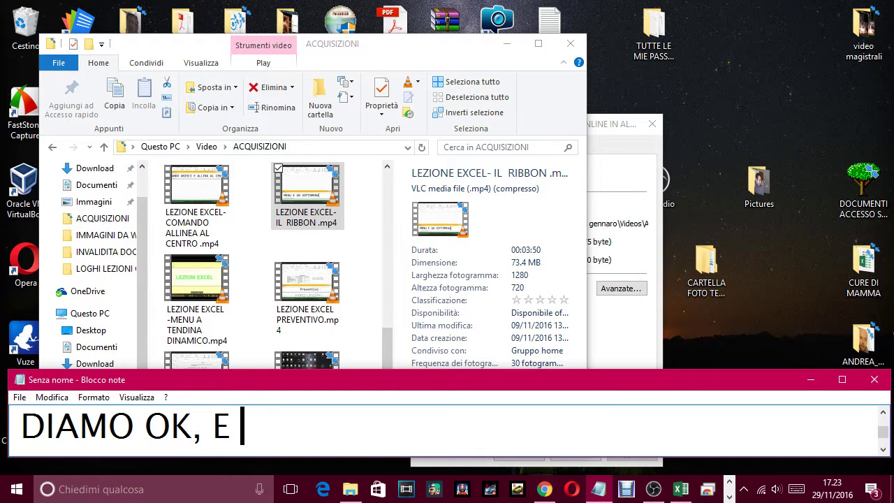
text(PARTE LA C)
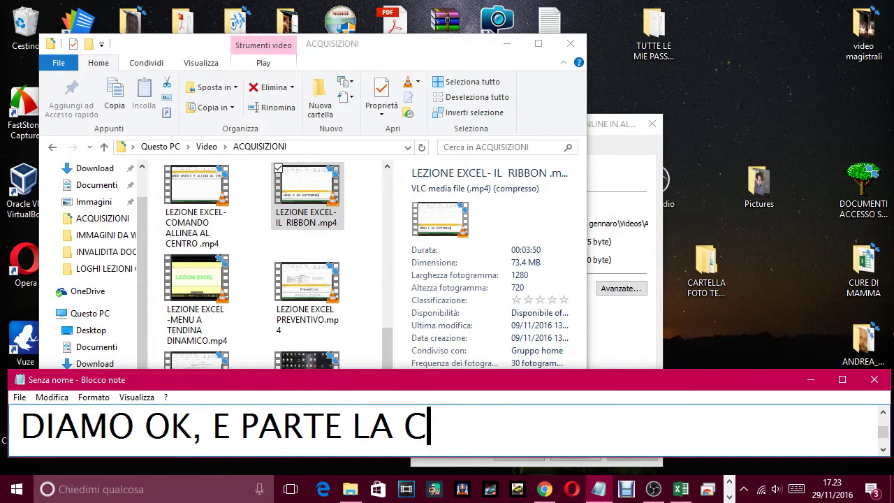
text(OMPRESSIONE, O)
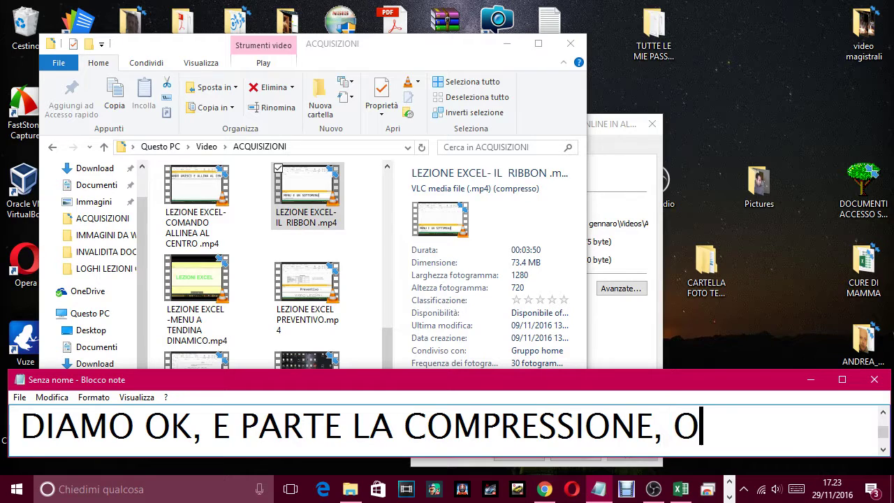
text(RA A)
- Continue the note on a new line with "NON HA FATTO NULLA PERCHE IL FILE ERA GIA COMPRESSO"
key(Return)
text(NON HA)
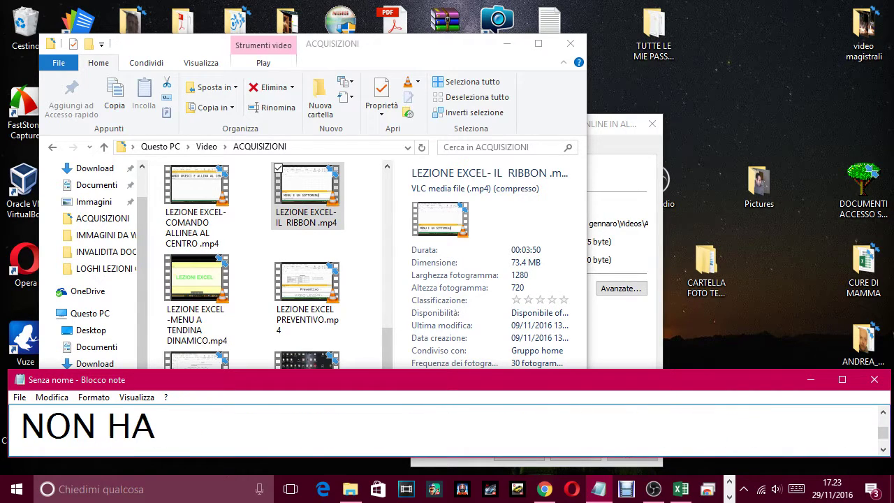
text( FATTO NULLA PER)
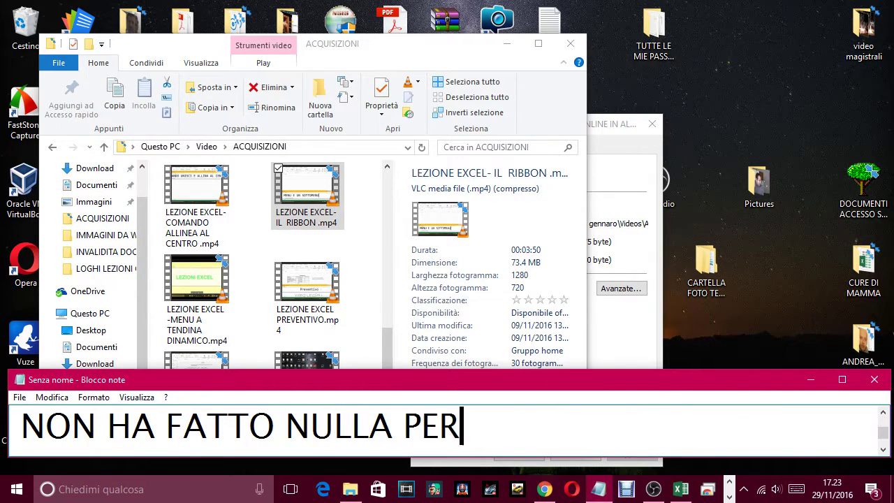
text(CHE IL FIEL)
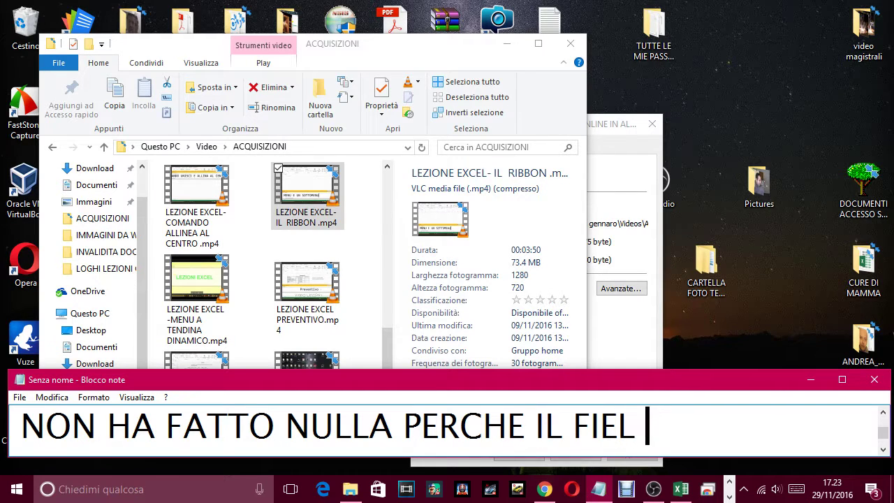
key(BackSpace)
key(BackSpace)
key(BackSpace)
text(ERA GIA COMPR)
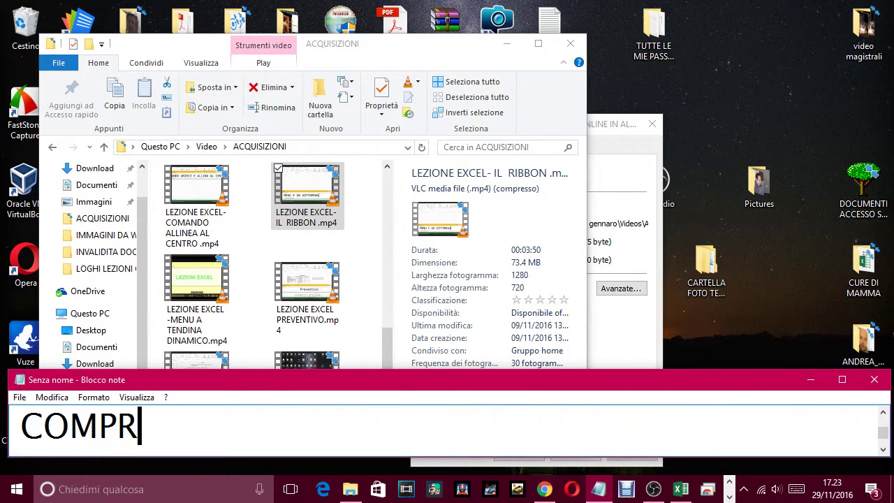
text(ESSO)
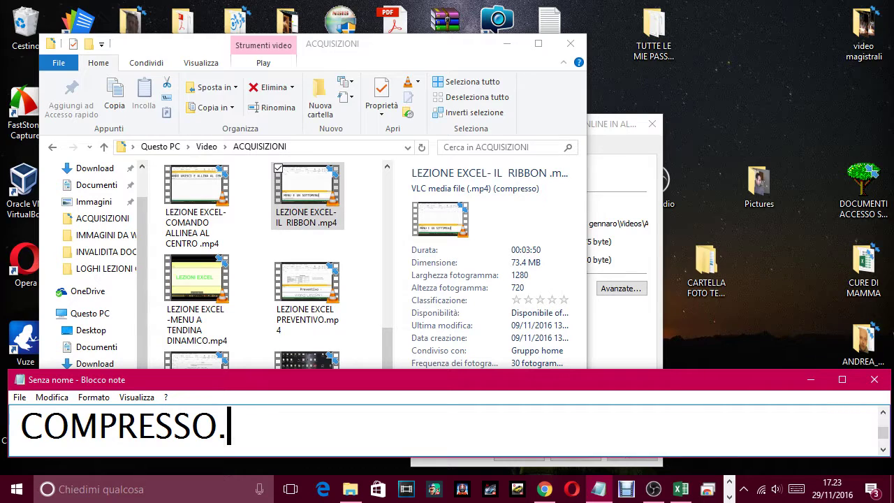
- Continue the note after "COMPRESSO" with ". UNA VOLTA FATTO, SUL FILE TROVI"
text(. UNA V)
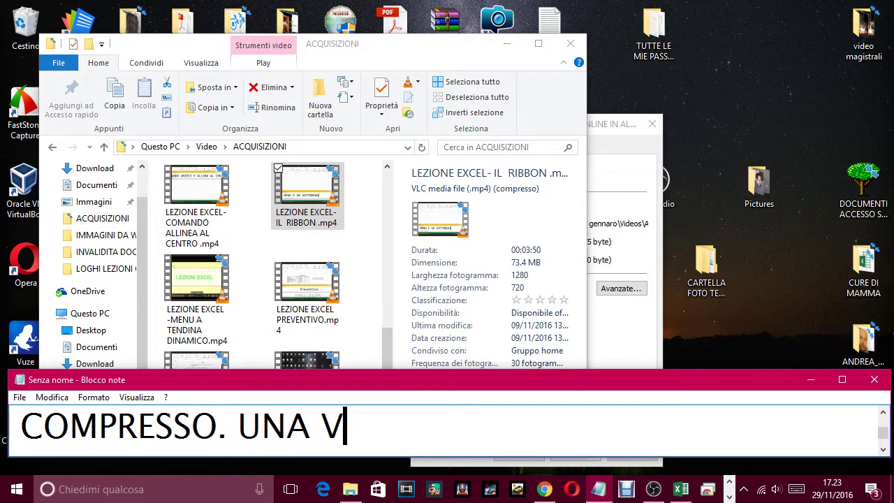
text(OLTA FAC)
key(BackSpace)
text(TTO, )
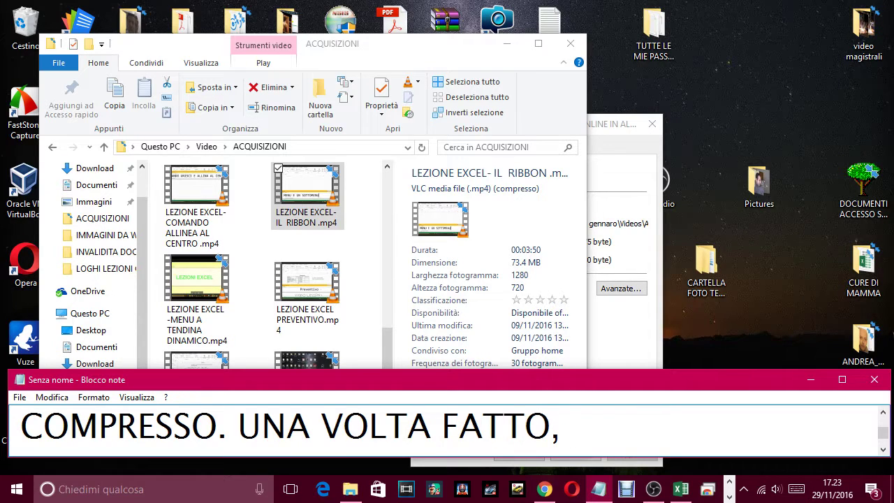
text(SUL)
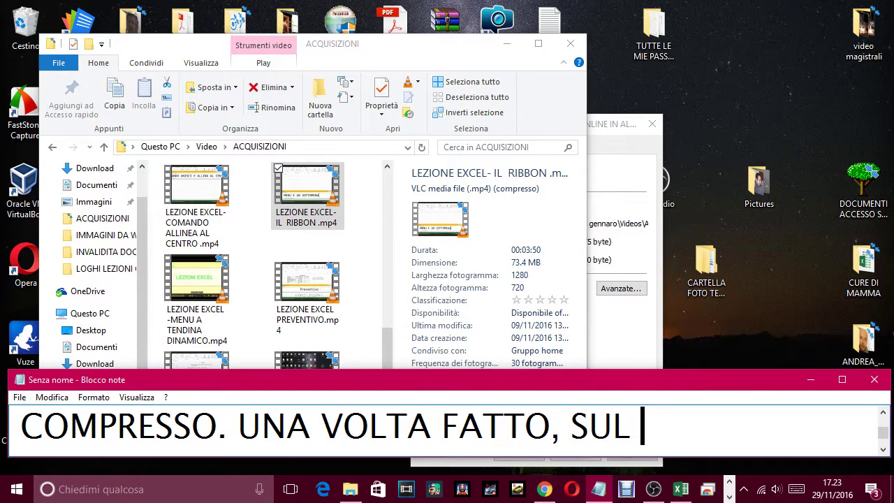
text( FILE TROVI)
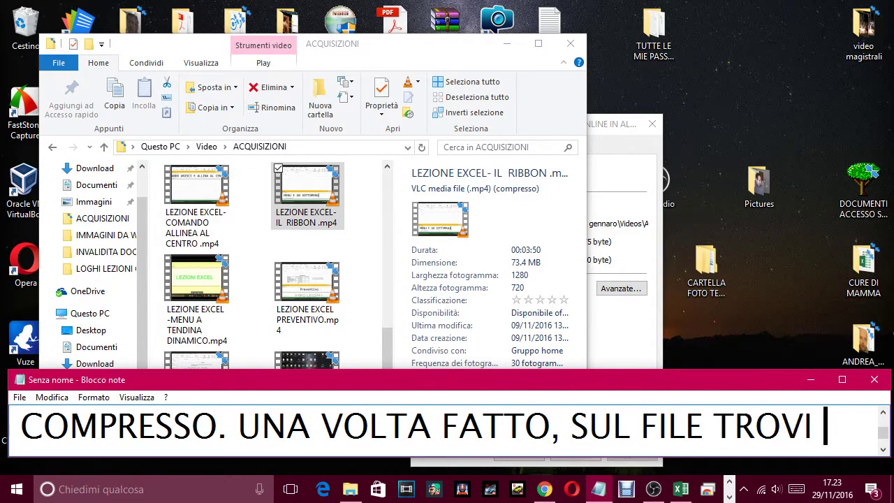
- Continue the note on a new line with "DUE FRECCETTE CHE STANNO A INDICARE CHE è UN"
key(Return)
text(DUE FF)
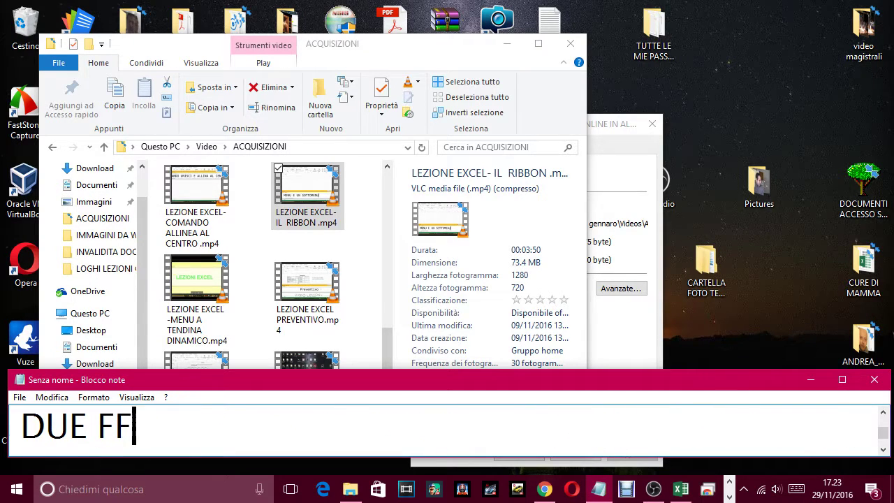
key(BackSpace)
text(RECCET)
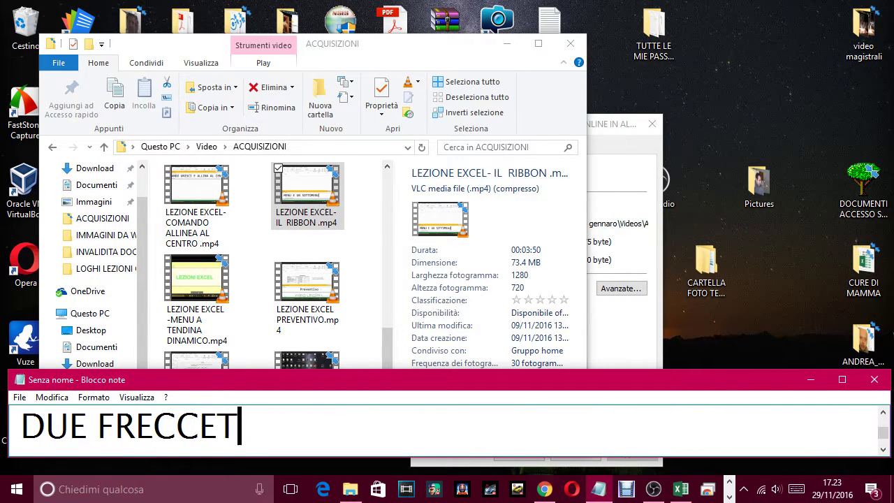
text(TE CHE STANN)
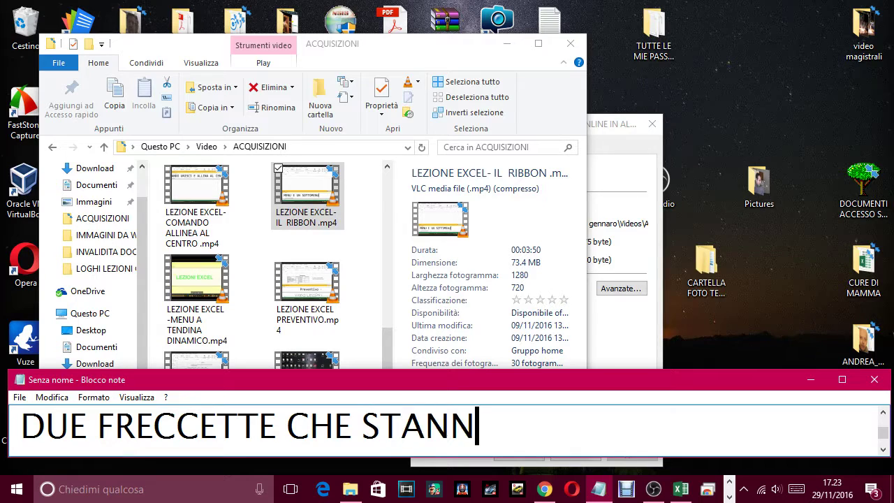
text(O A INDIC)
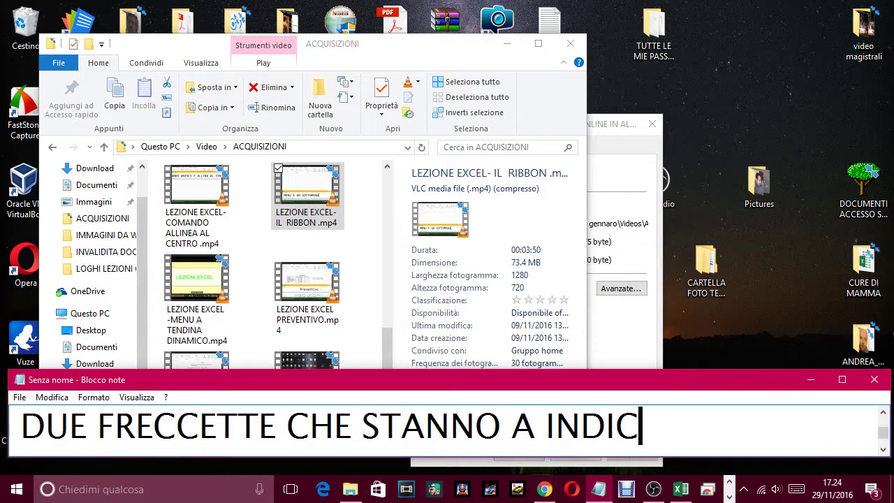
text(ARE CHEè)
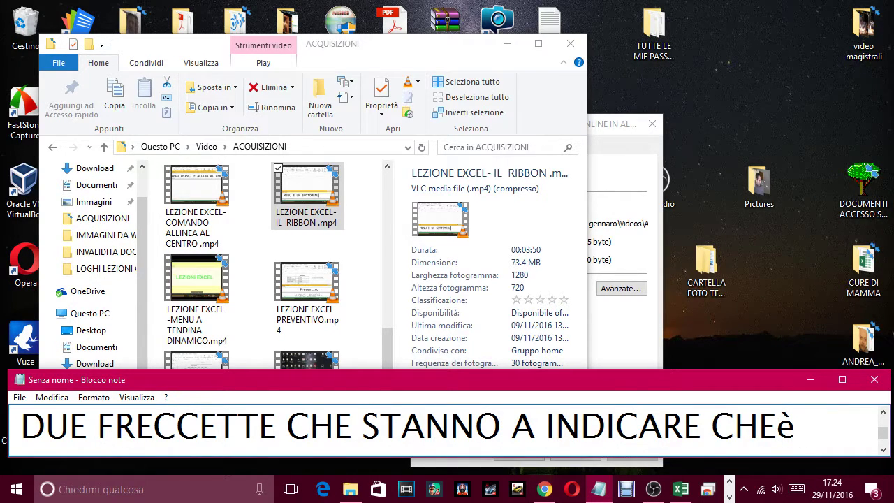
key(BackSpace)
key(BackSpace)
key(BackSpace)
key(BackSpace)
text(è UN)
- Complete the note's sentence on a new line with "FILE COMPRESSO, QUESTE CHE TI HO MOSTRATO."
key(Return)
text(FILE )
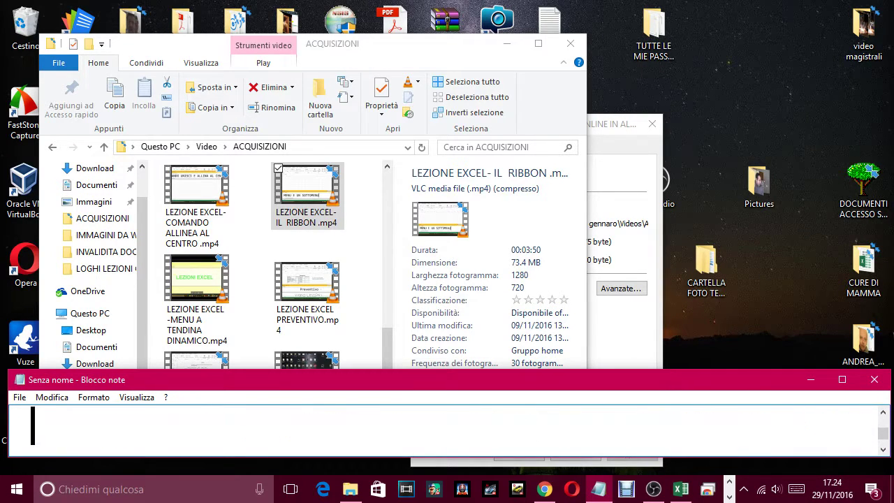
text(COMPT)
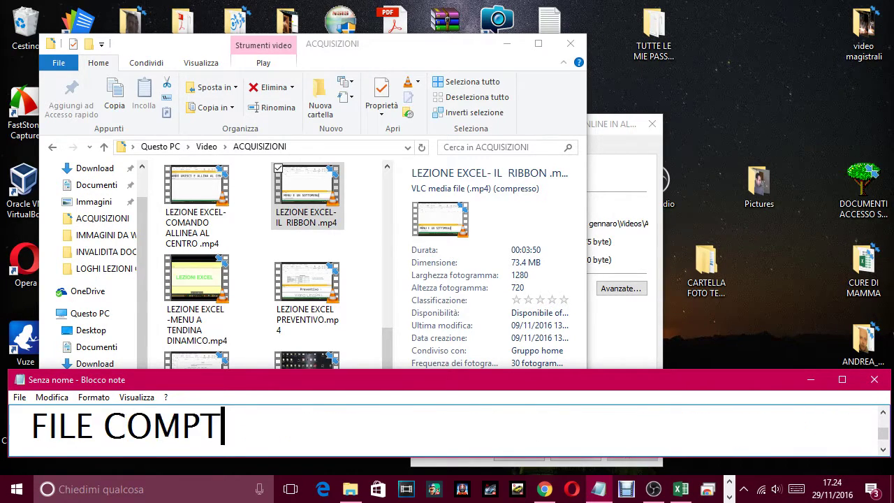
key(BackSpace)
text(RESSO)
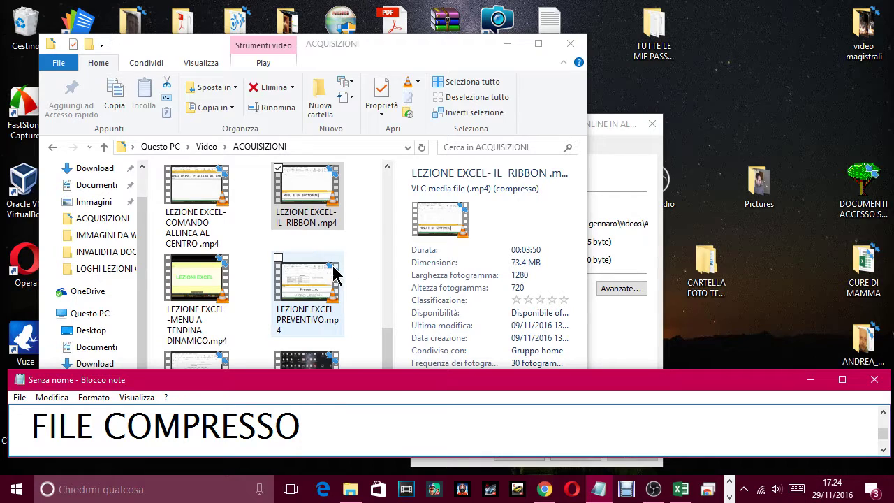
text(, QUE)
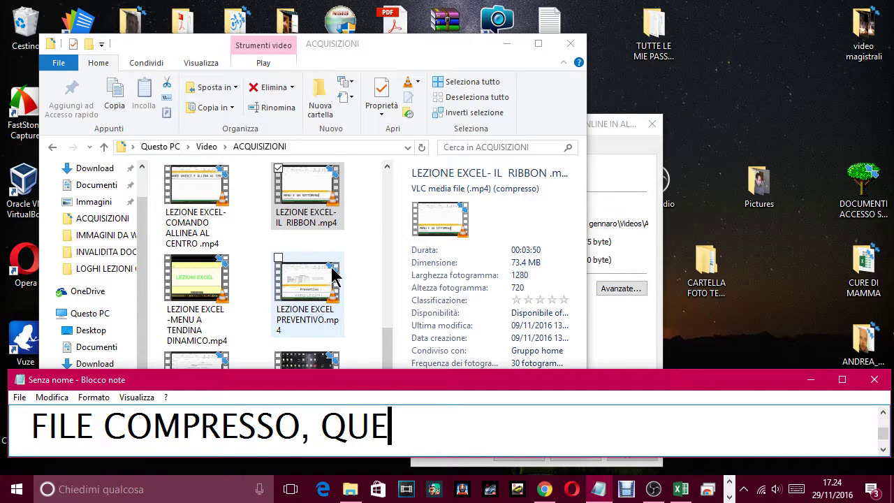
text(STE CHE TI )
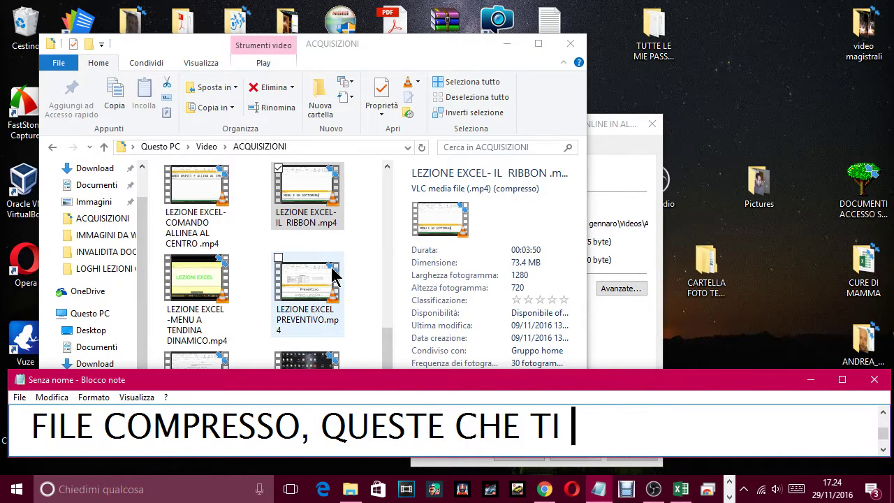
text(HO MOSTRATO.)
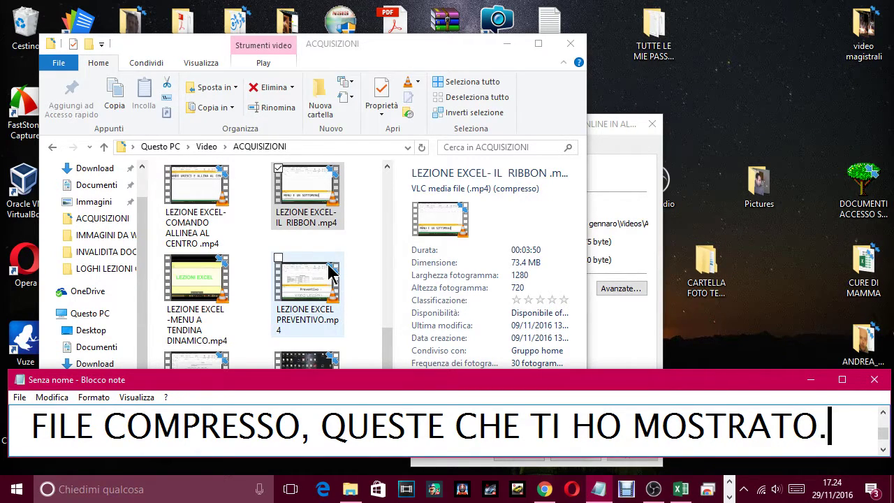
- Add the sentence "LA LEZIONE FINISCE QUA." on a new line of the note
key(Return)
text(LA LEZIO)
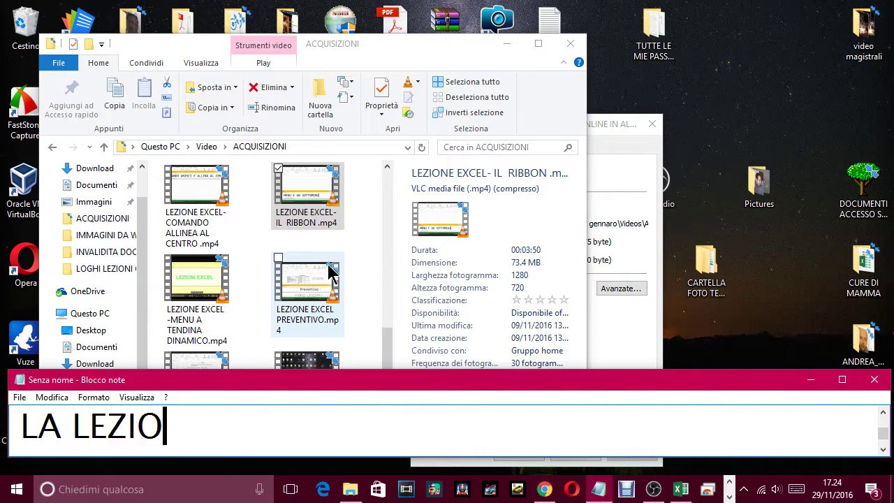
text(NI)
key(BackSpace)
text(E FI)
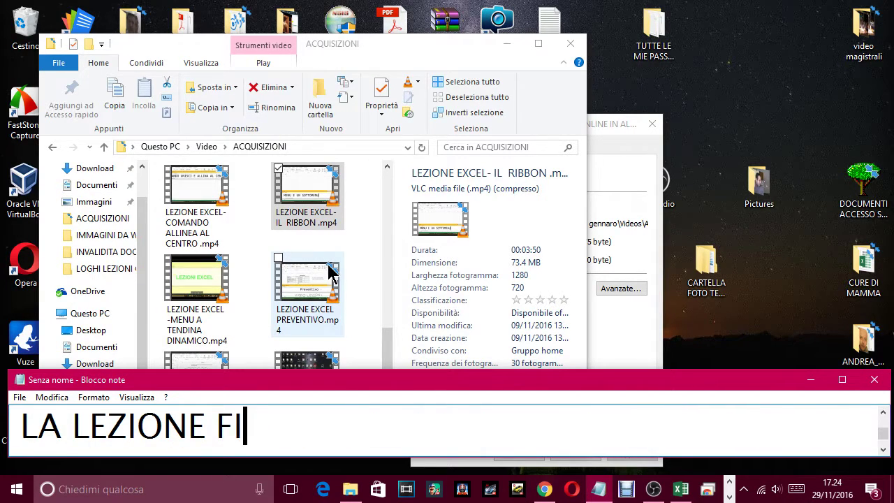
text(NISCE Q)
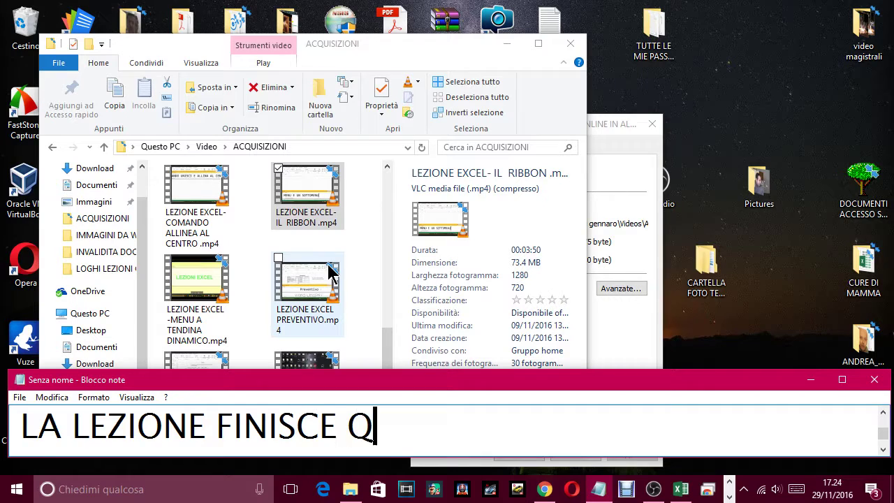
text(UA.)
- Write "SE IL VIDEO TIè STATO UTILE METTI MI PIACE E" as the note's next line
key(ctrl+a)
key(BackSpace)
text(SE I)
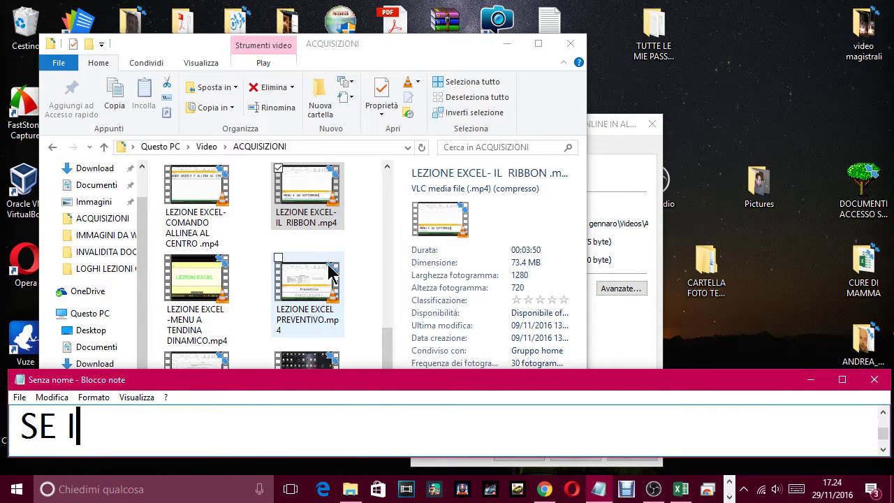
text(L VIDEO )
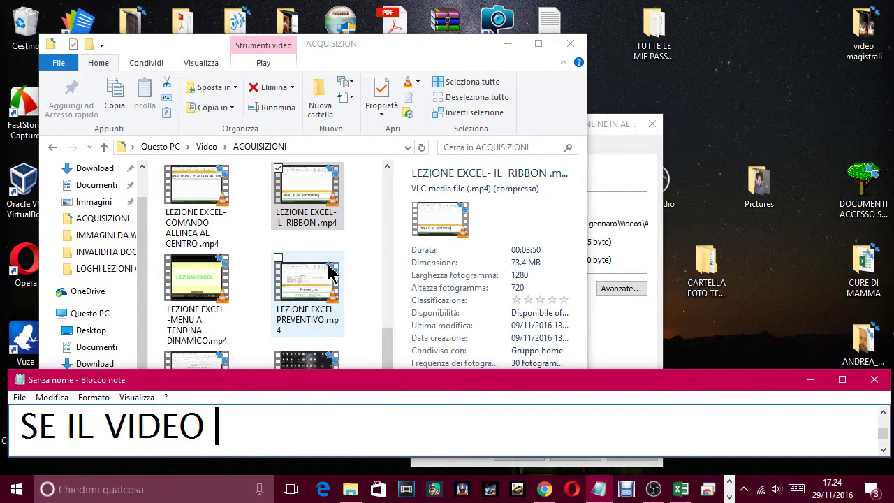
text(TIè STATO U)
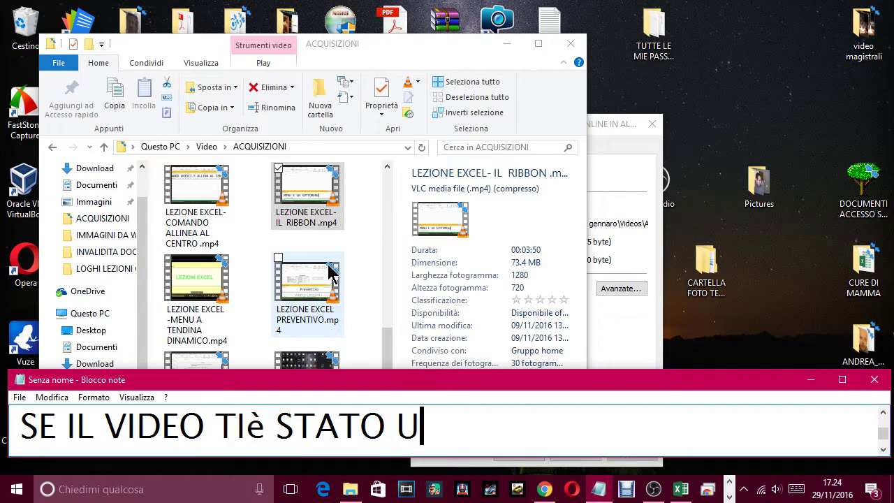
text(TILE METTI M)
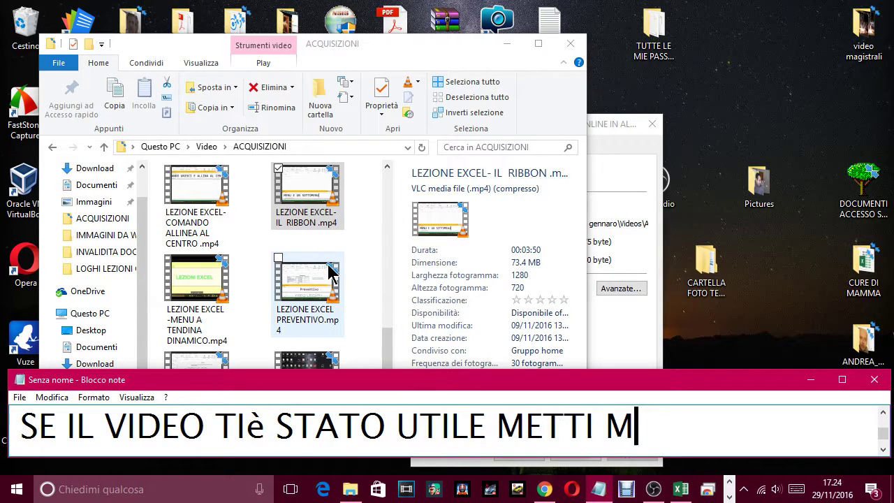
text(I PIACE E)
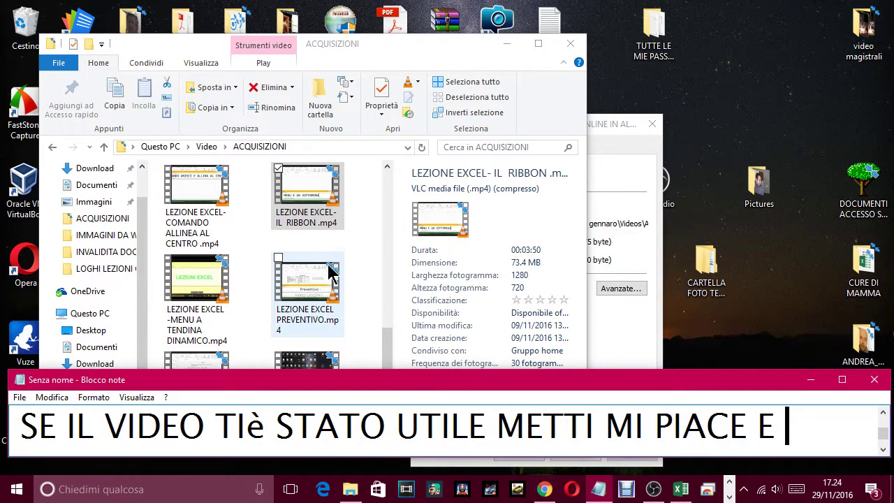
- Continue the note's sentence on a new line with "ISCRIVITI AL CANALE"
text( ISCRIVIT)
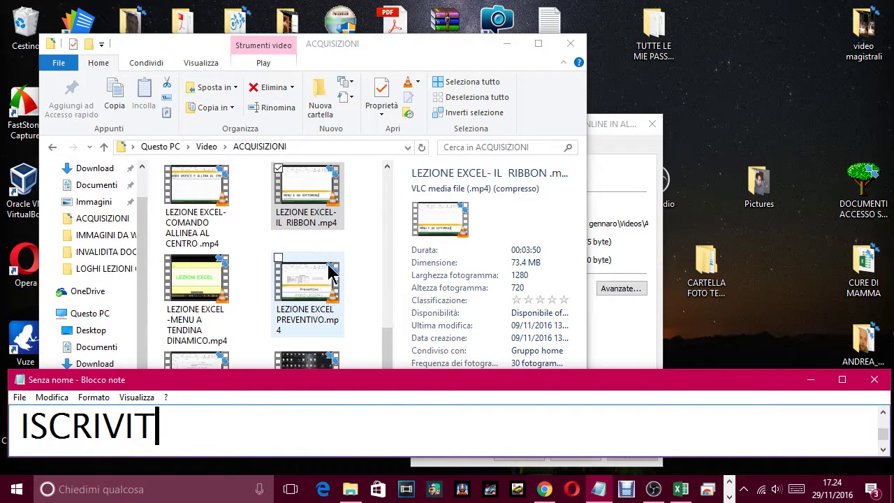
text(I ALC)
key(BackSpace)
text(C)
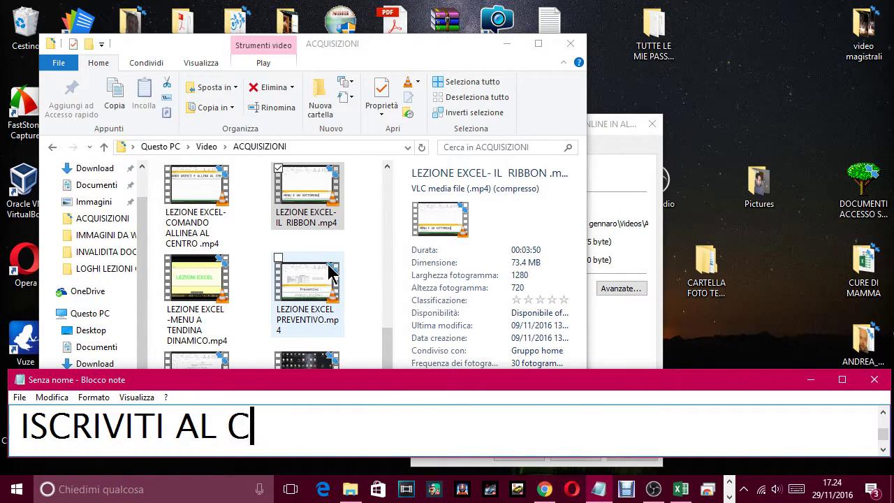
text(ANALE)
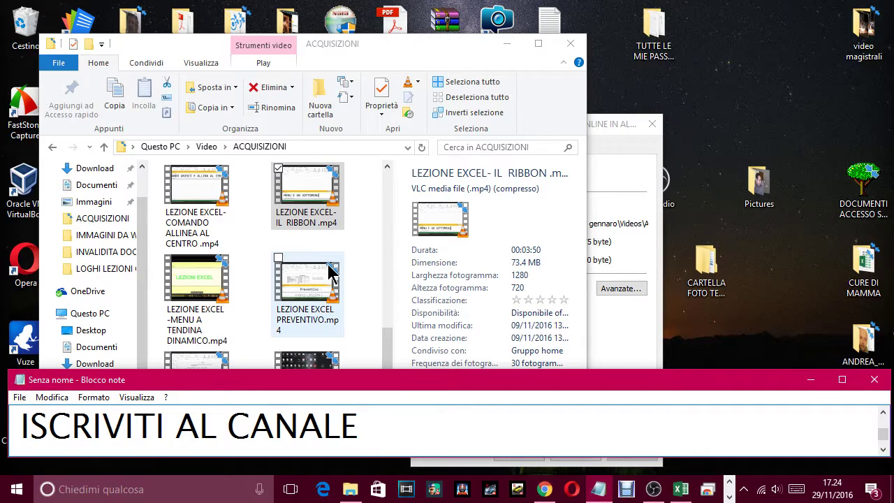
- Add "MI FA PIACERE ANCHE SE TU LO CONDIVIDI." to the note, ending with "GRAZIE" drawn out by a long run of E's
text(. MI )
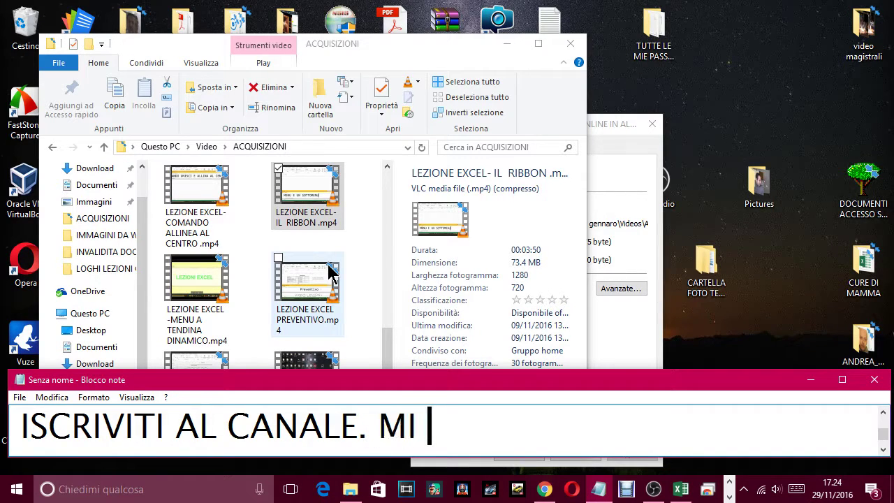
text(FA PIACERE A)
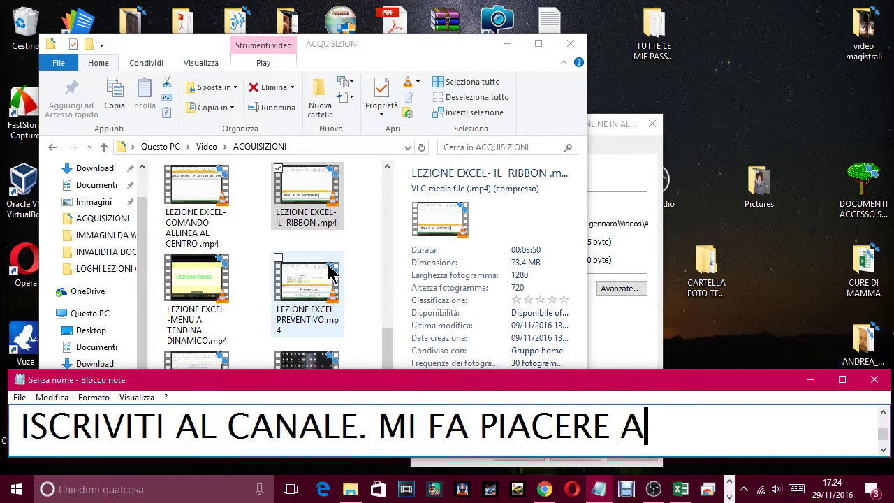
text(NCHE SE TU LO)
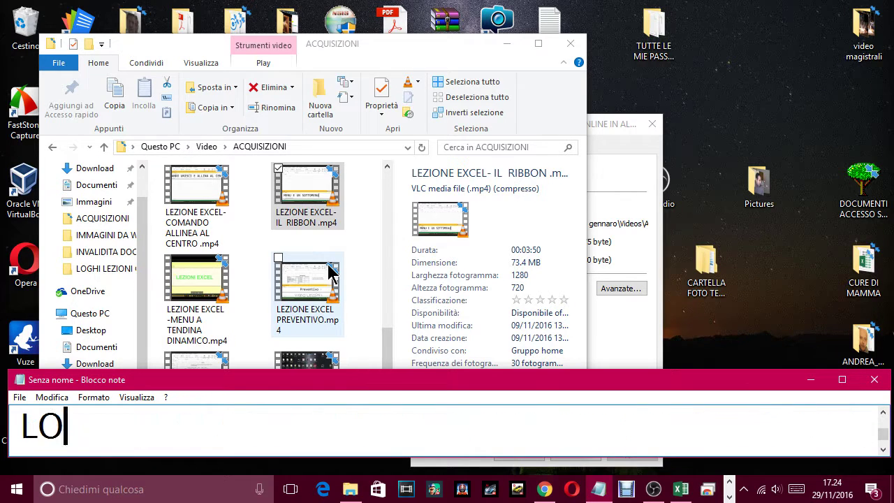
text( CONDIVIDI)
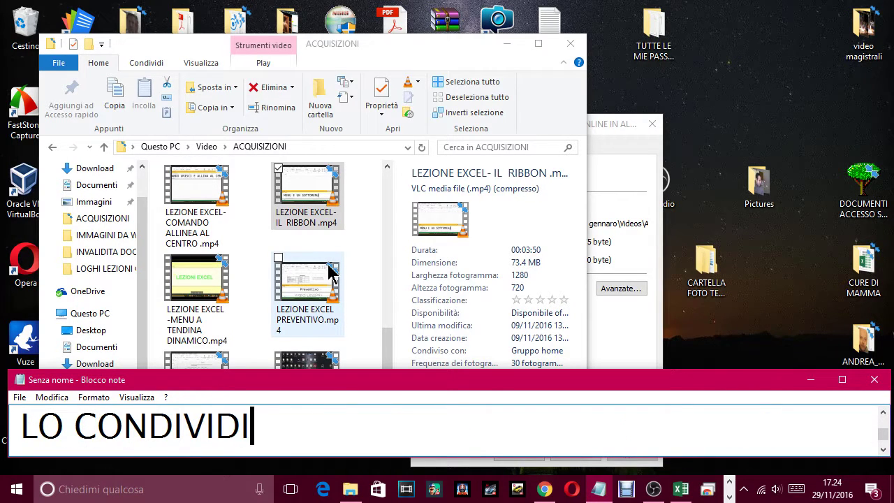
text(. GRAZIE)
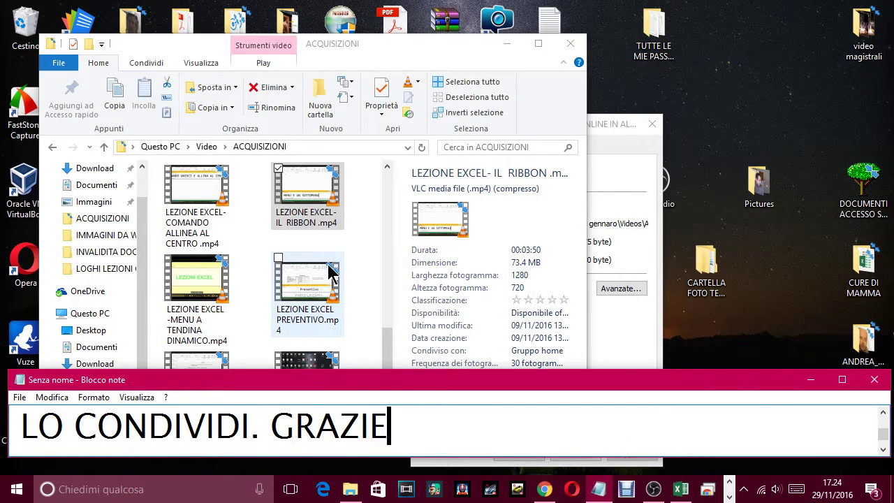
text(EEEEEEEEEEEEEEEEEEEEEEEEEE)
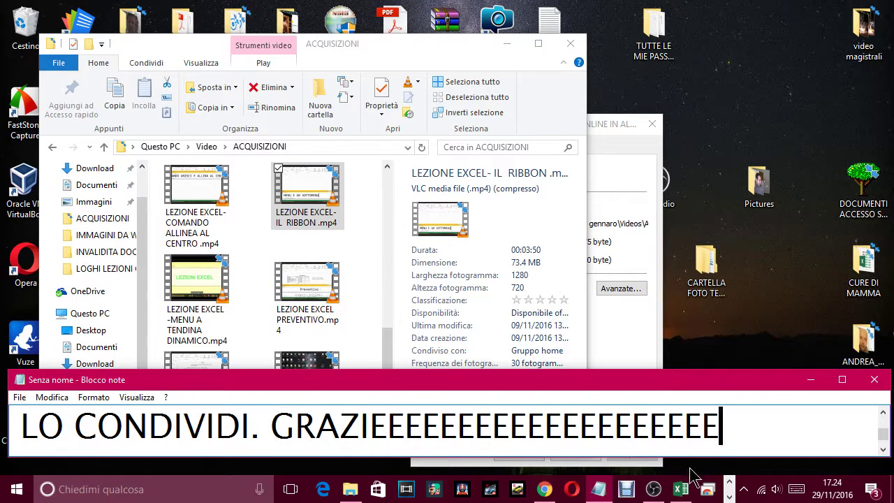
click(743, 489)
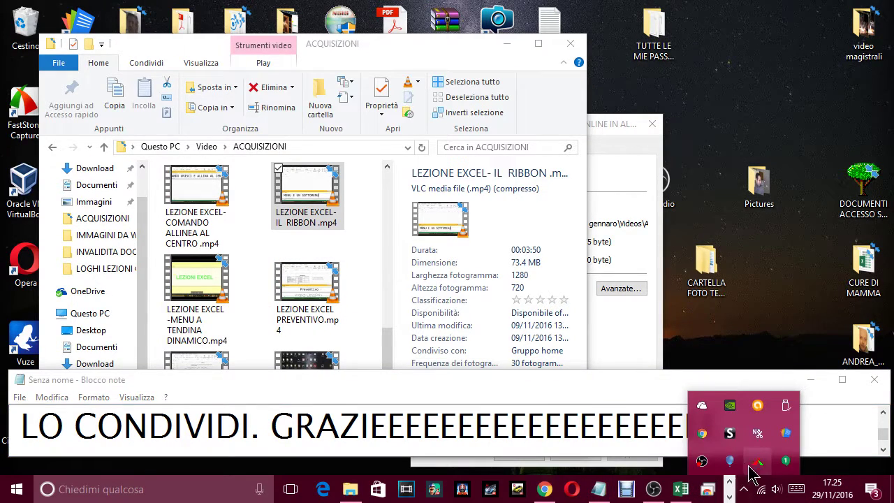
right_click(703, 462)
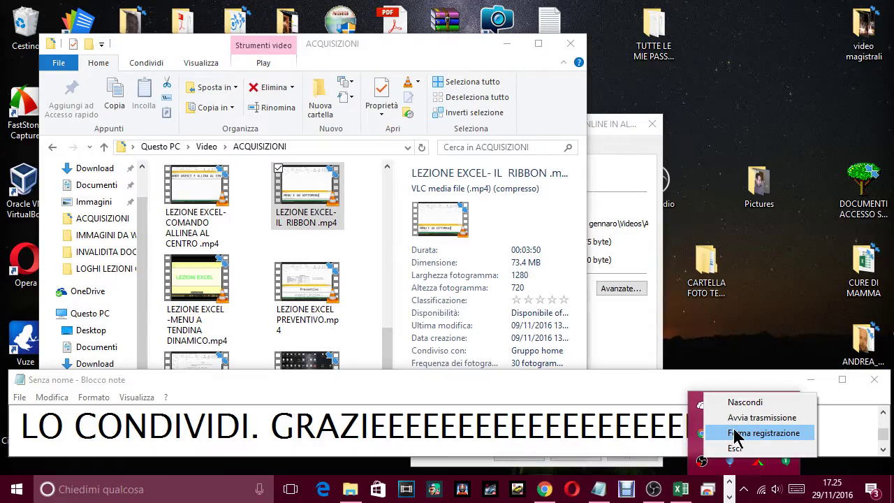